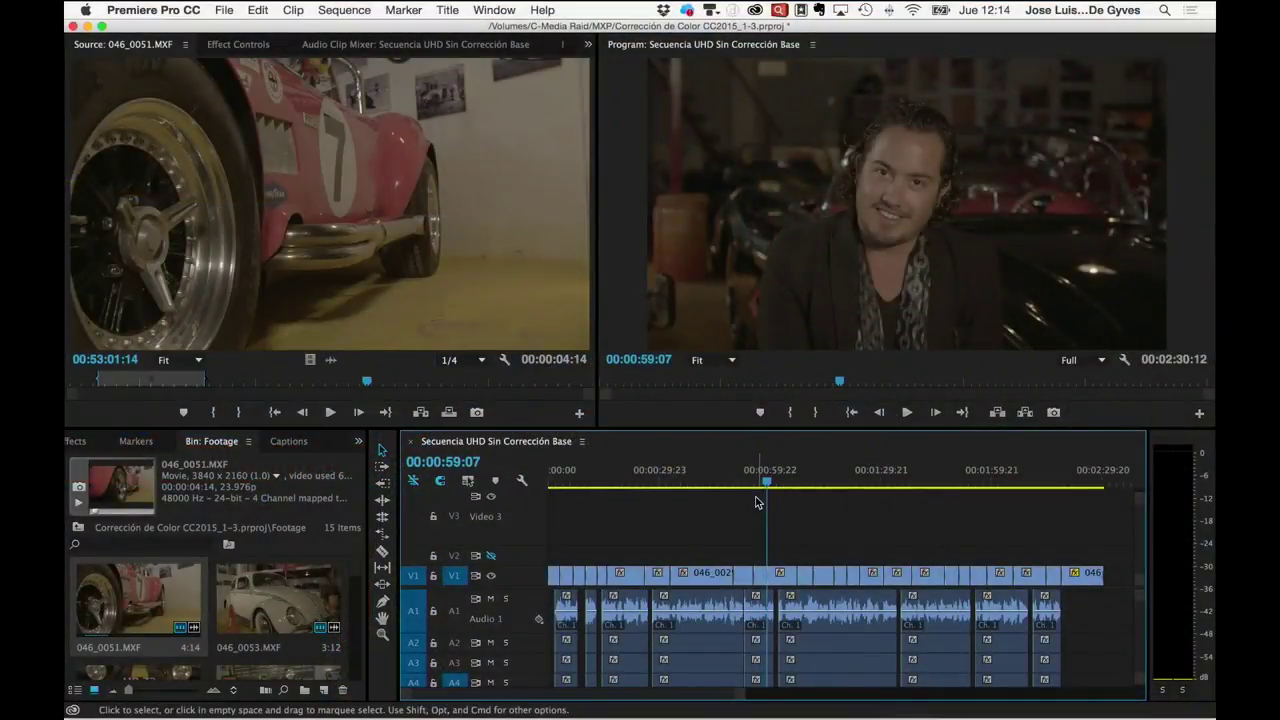
Clear the race car clip's In and Out marks, then move the sequence playhead back to about 00:00:51
right_click(226, 376)
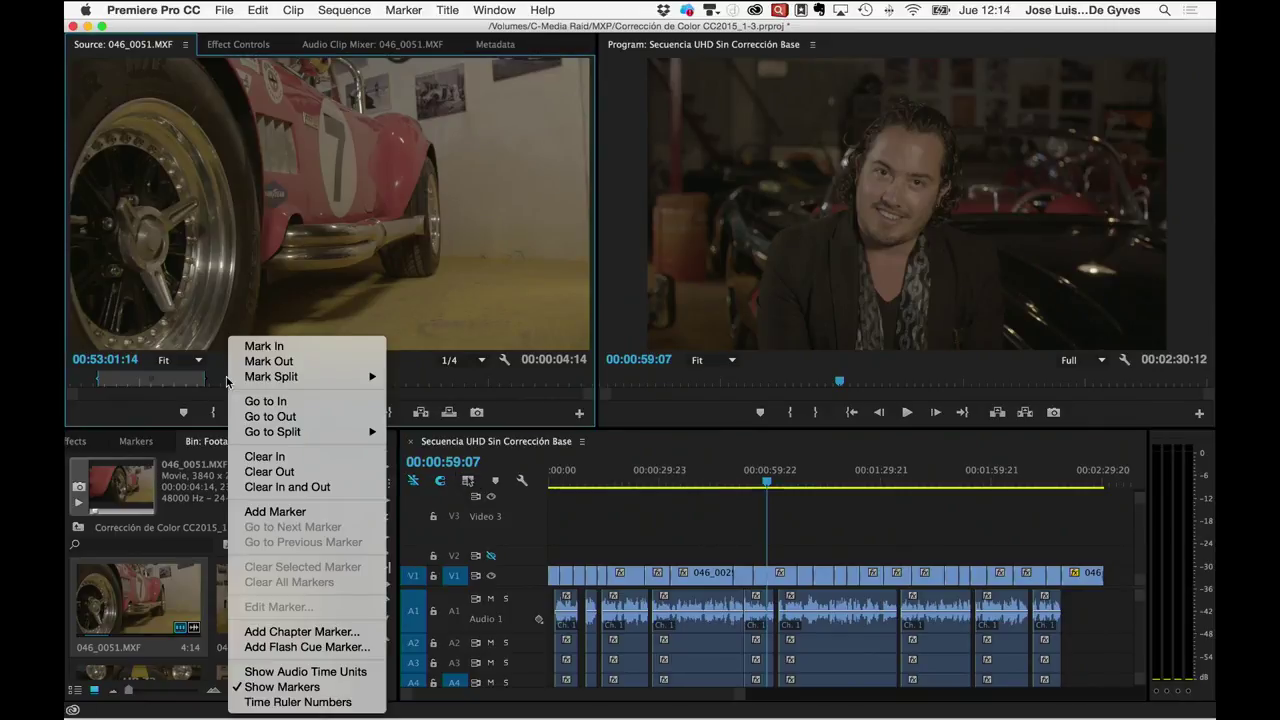
left_click(277, 488)
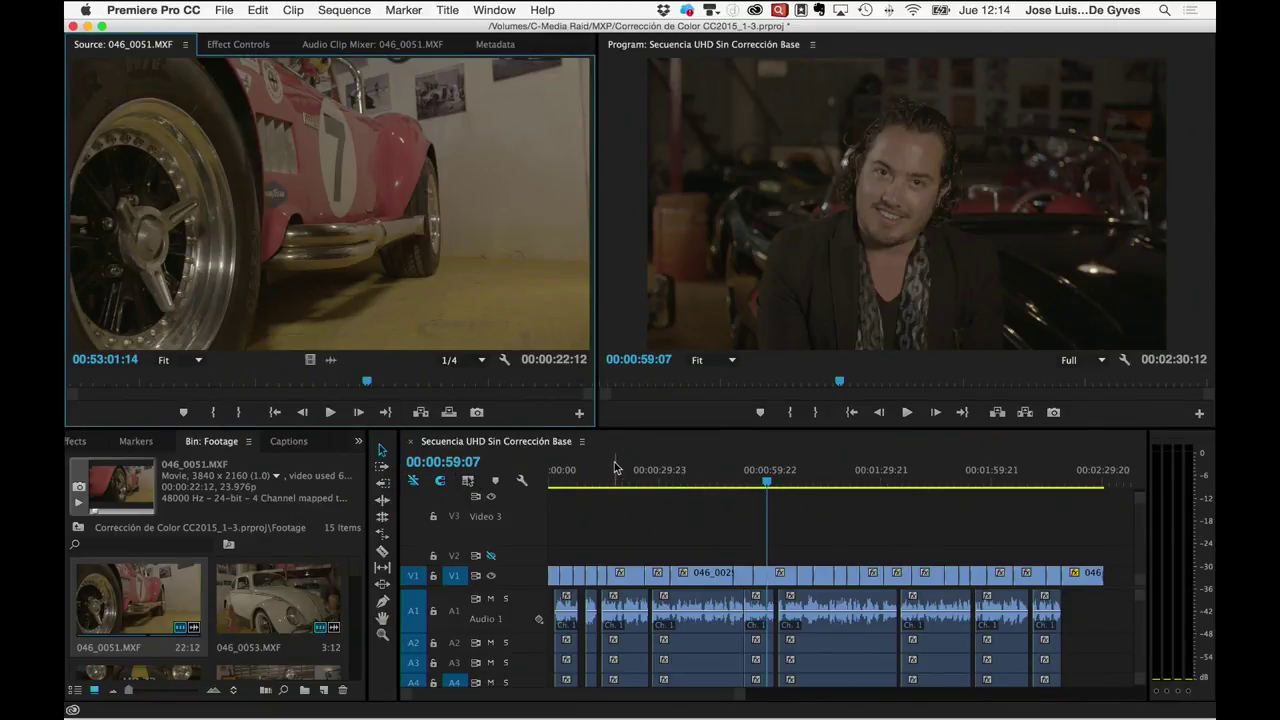
left_click(618, 439)
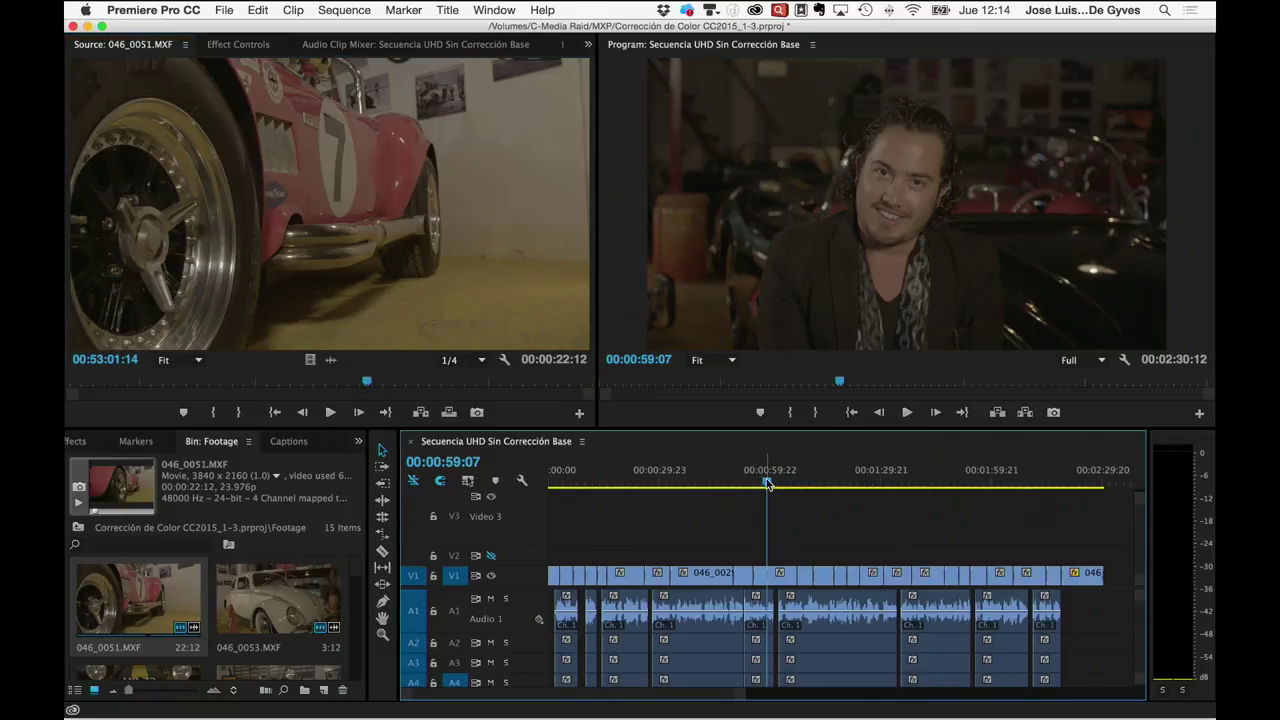
left_click_drag(767, 483, 735, 484)
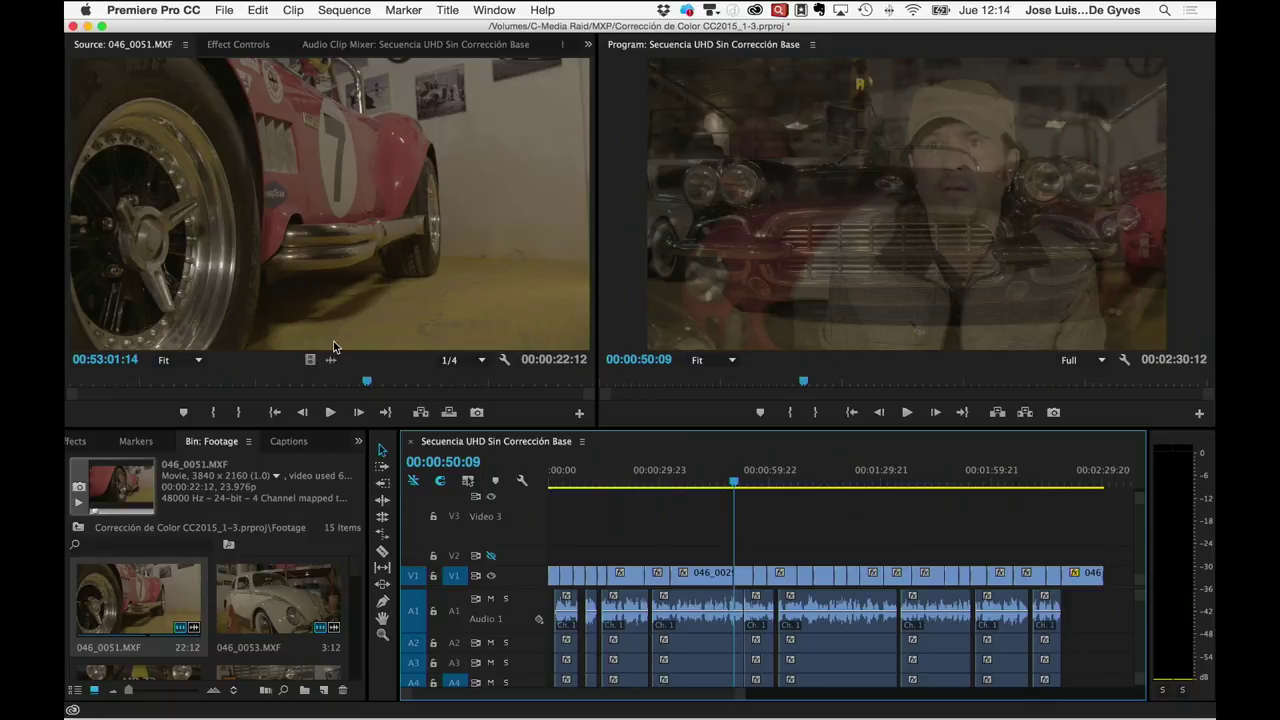
Mark a 00:00:04:18 In–Out range on race car clip 046_0051.MXF, with the Out point one frame back
left_click_drag(367, 382, 109, 386)
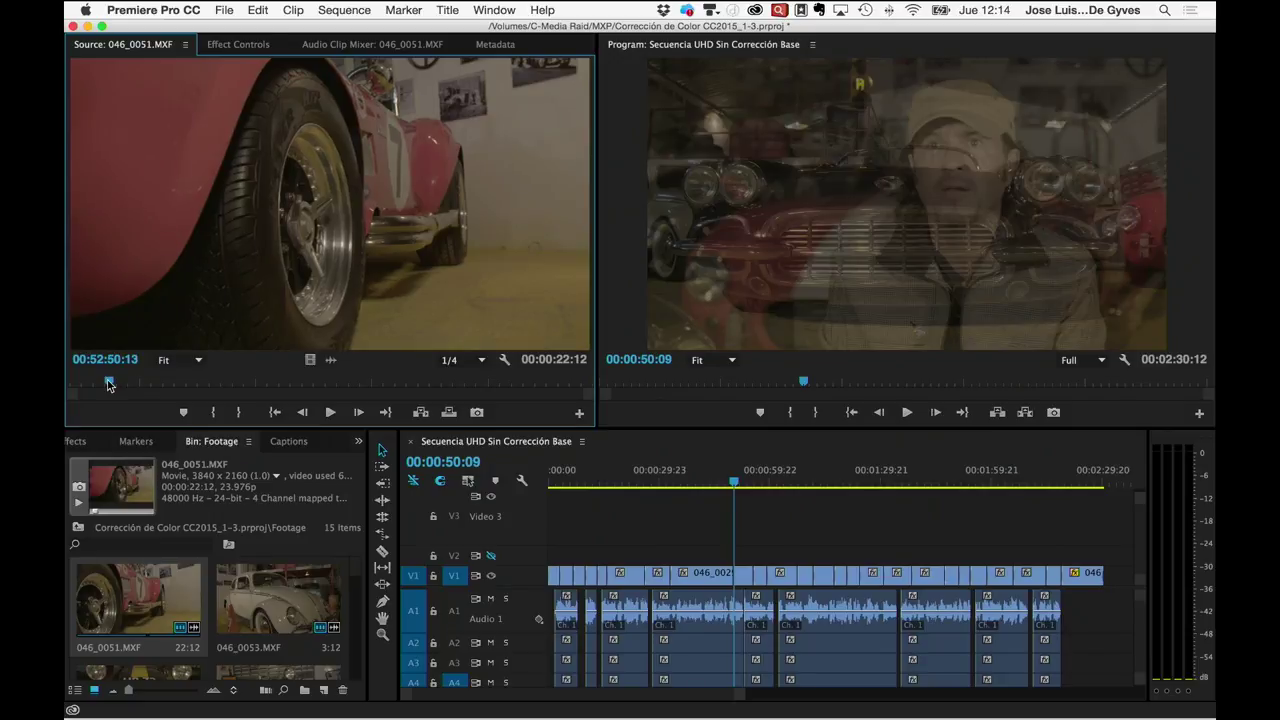
key("i")
key("space")
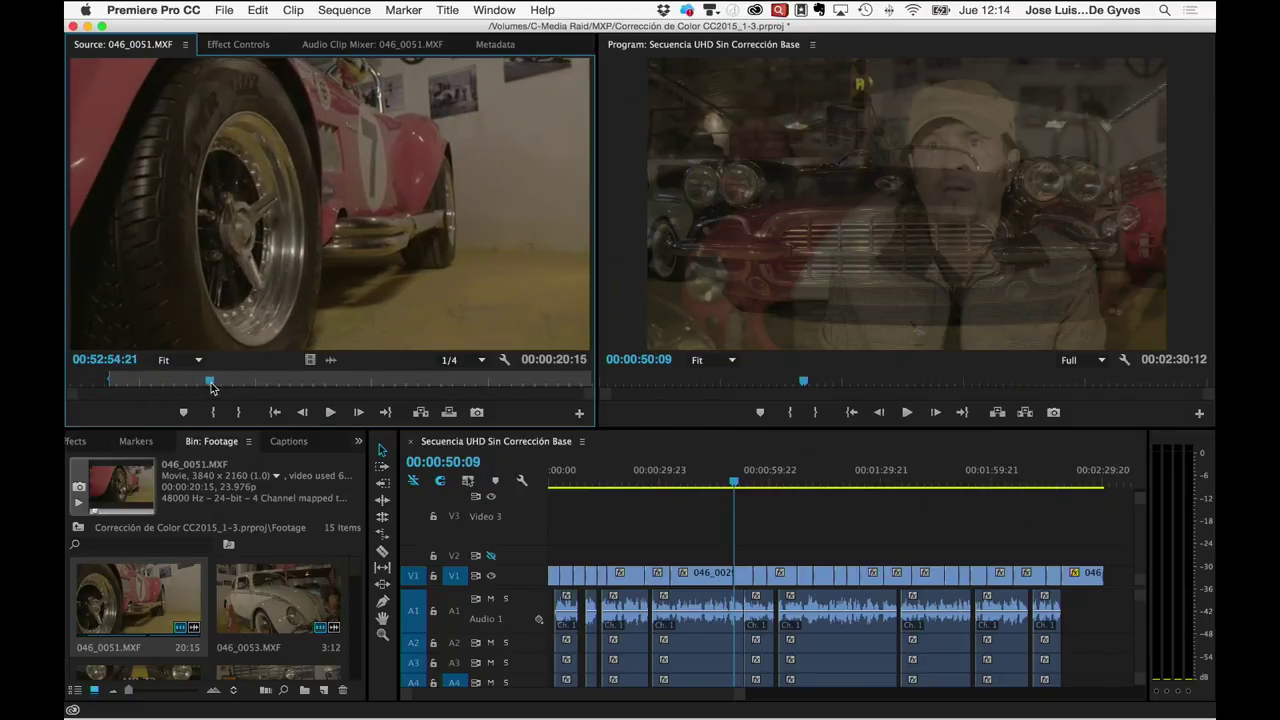
left_click_drag(211, 388, 221, 389)
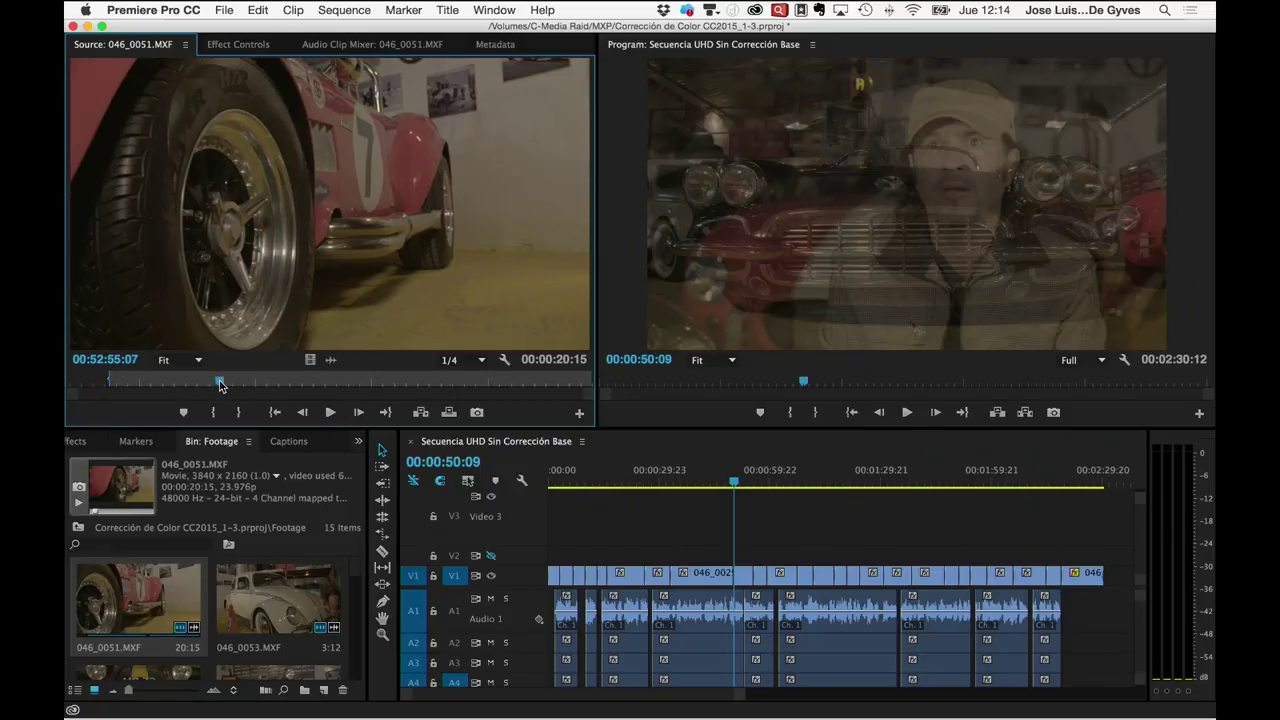
key("Left")
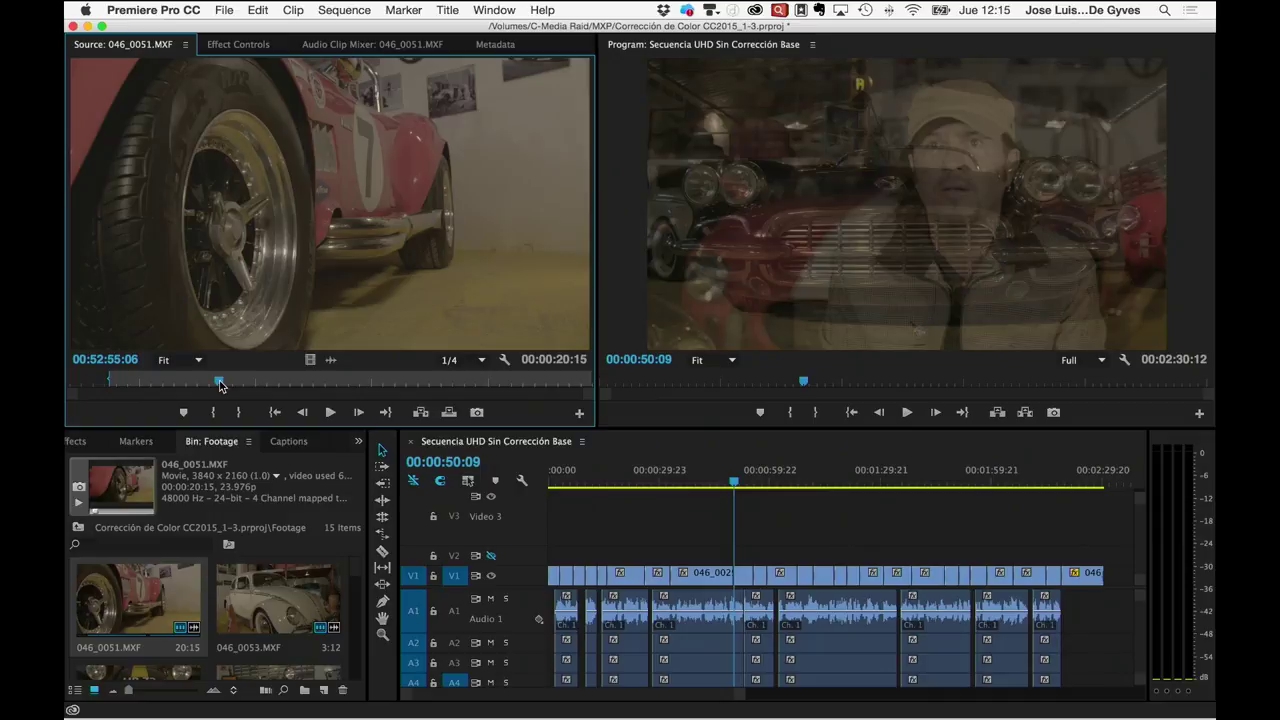
key("o")
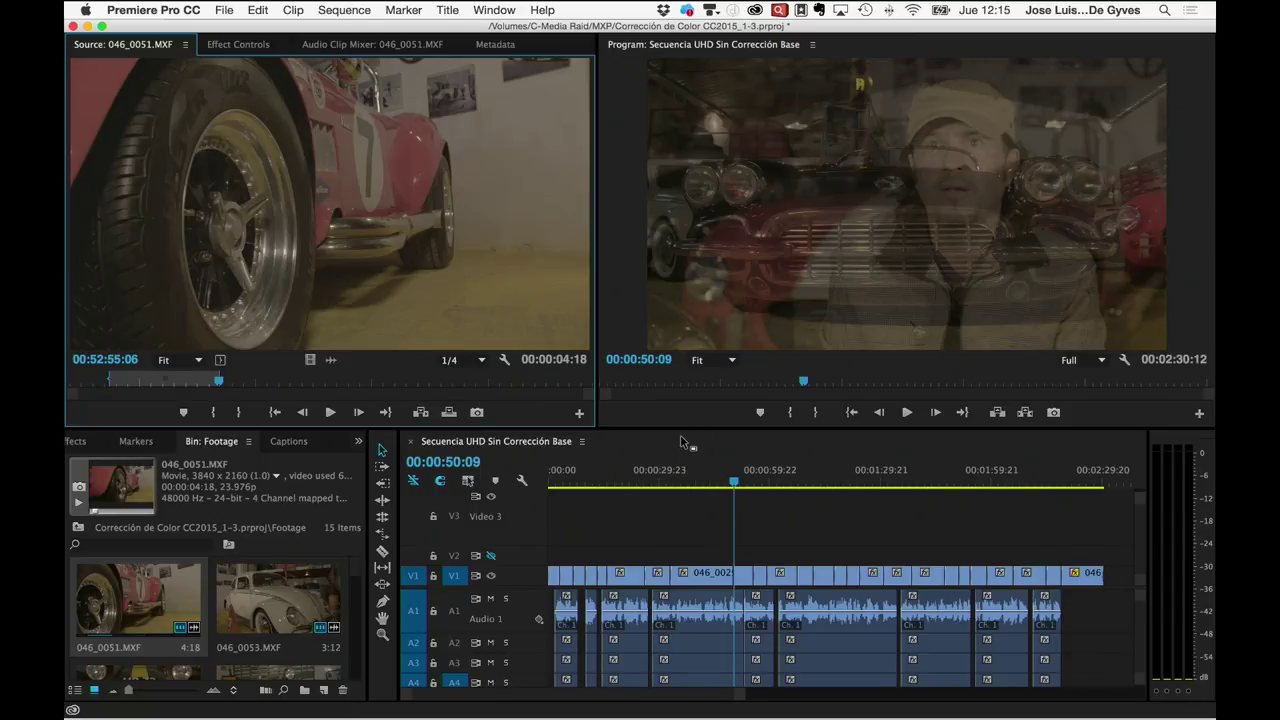
left_click(640, 445)
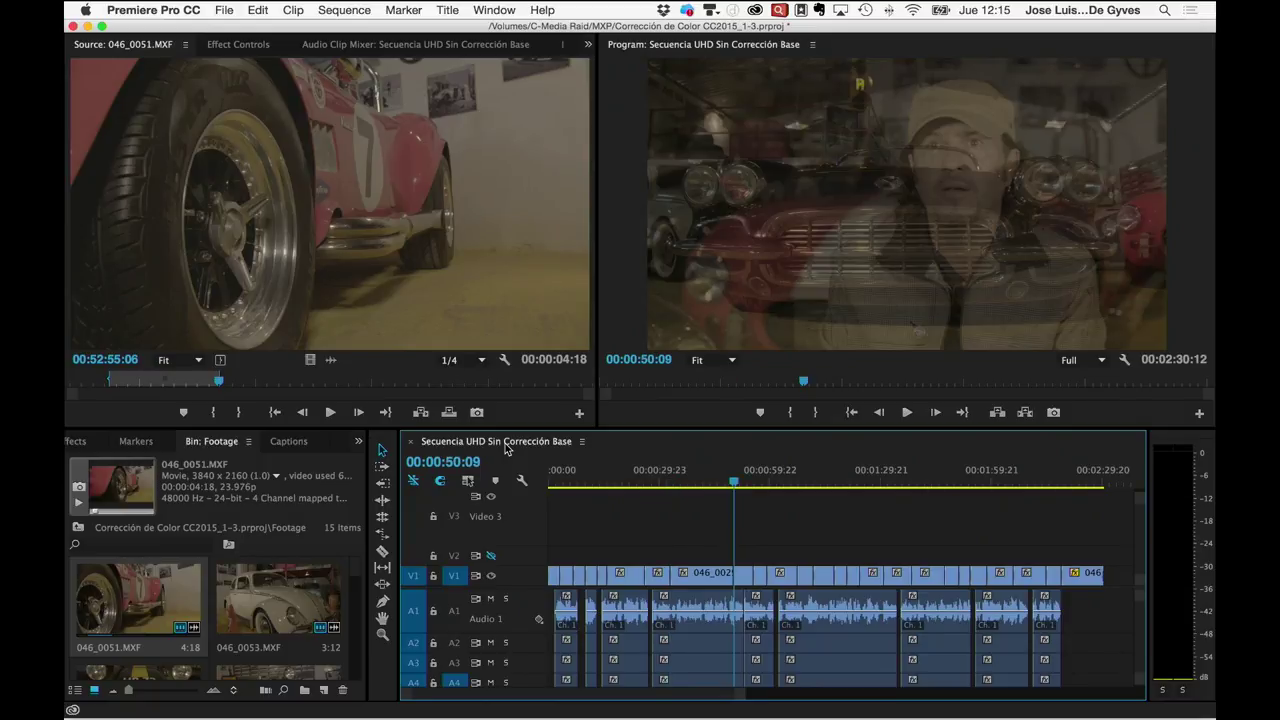
Mark the sequence In point at 00:00:50:09, check the next edit, and return the playhead there
key("i")
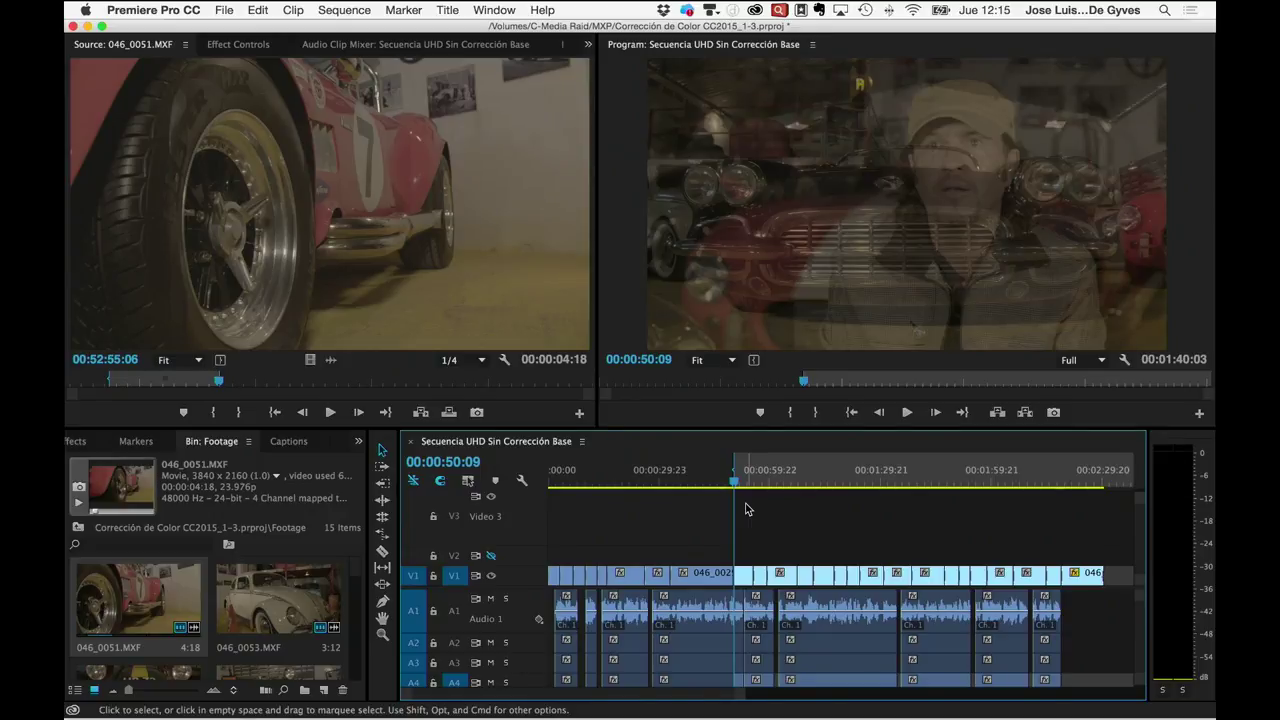
key("Down")
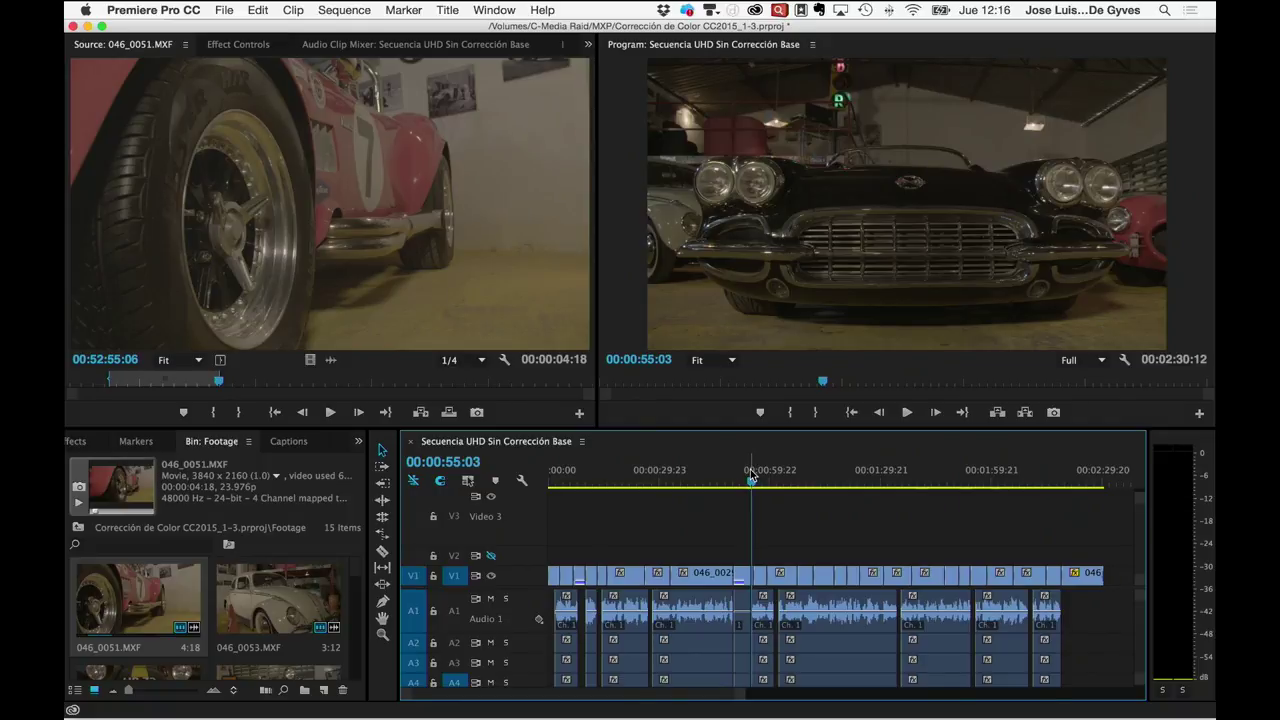
left_click_drag(751, 478, 733, 477)
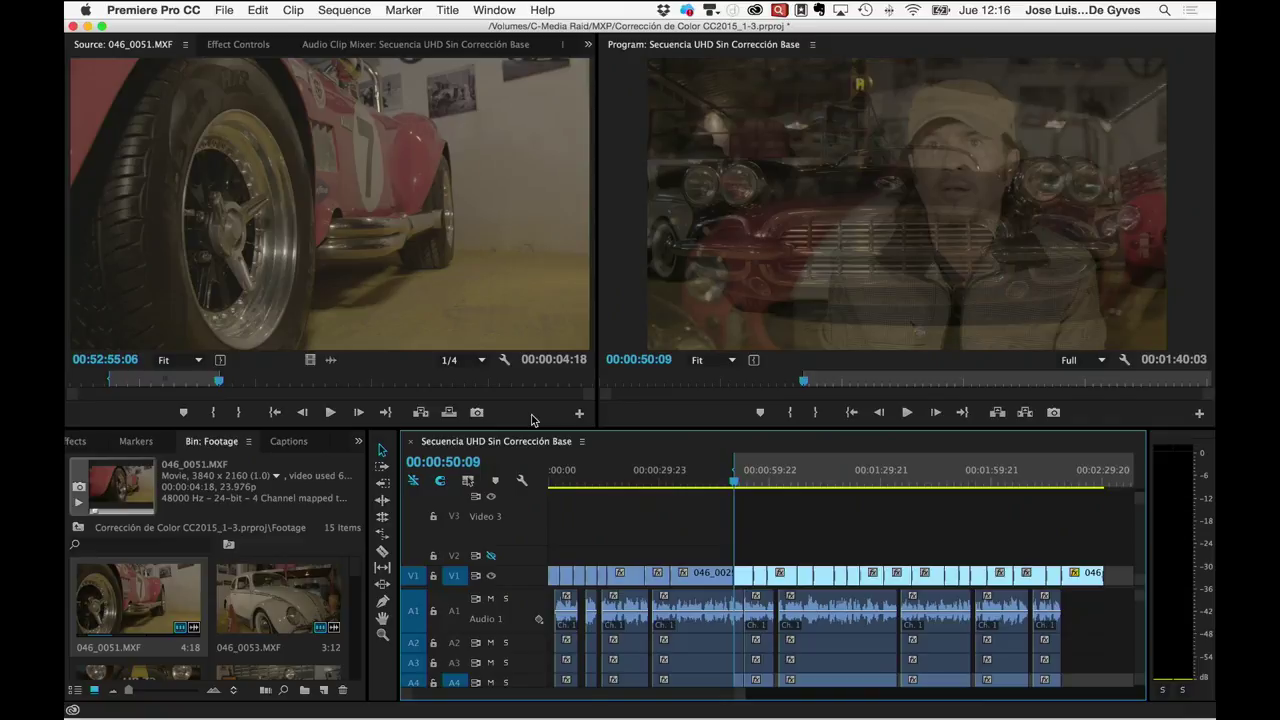
left_click(357, 380)
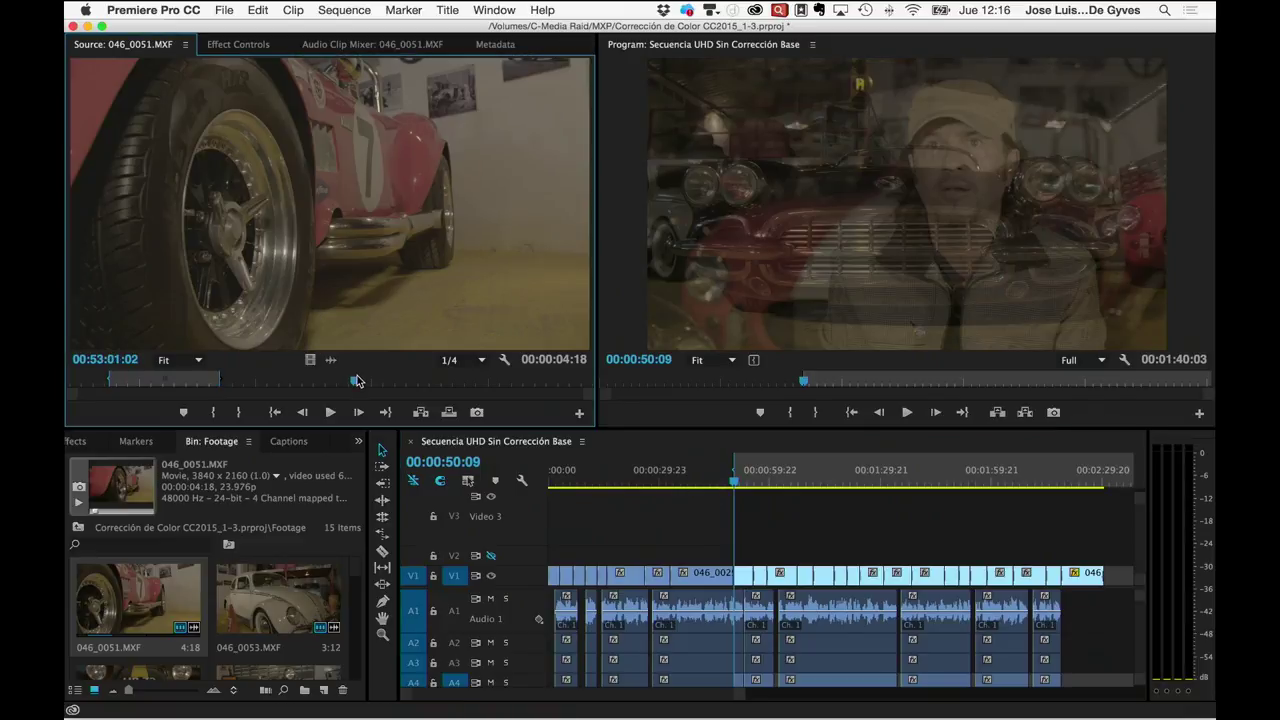
Extend the race car clip's Out to 00:53:01:02 (00:00:10:14 range) and review the sequence gap from 00:00:50:09
key("o")
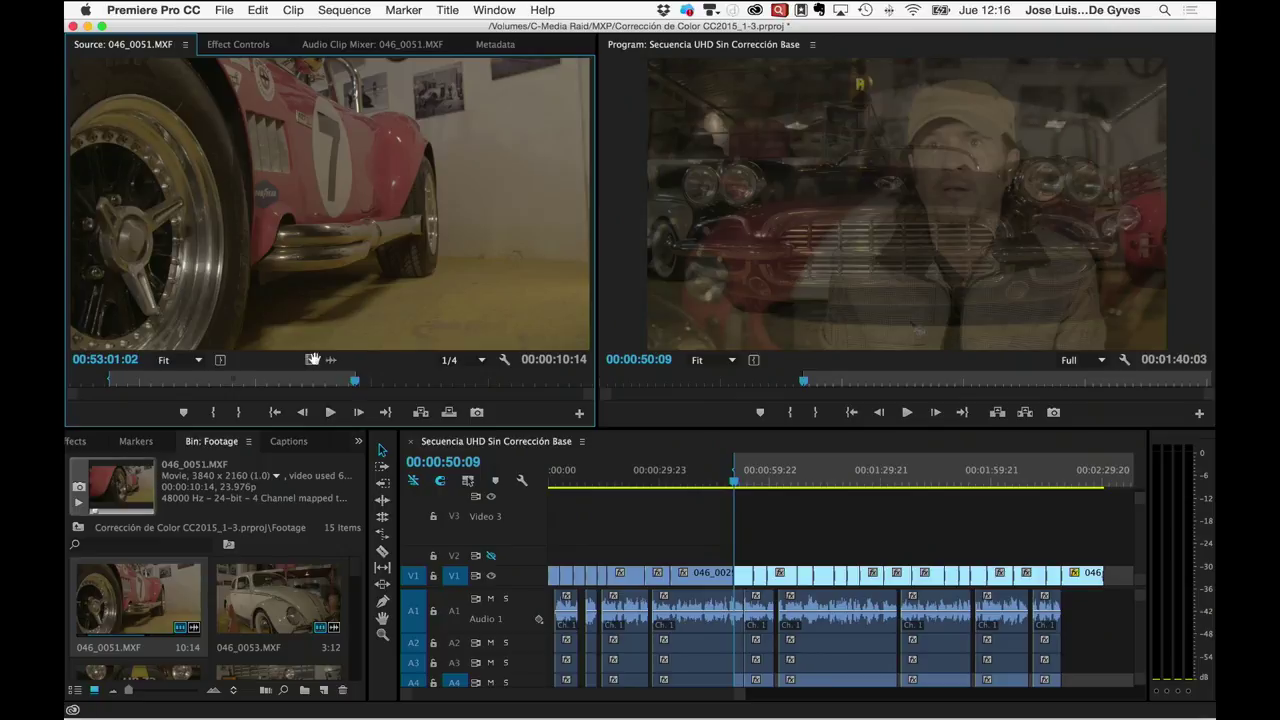
left_click(736, 483)
left_click_drag(736, 483, 764, 486)
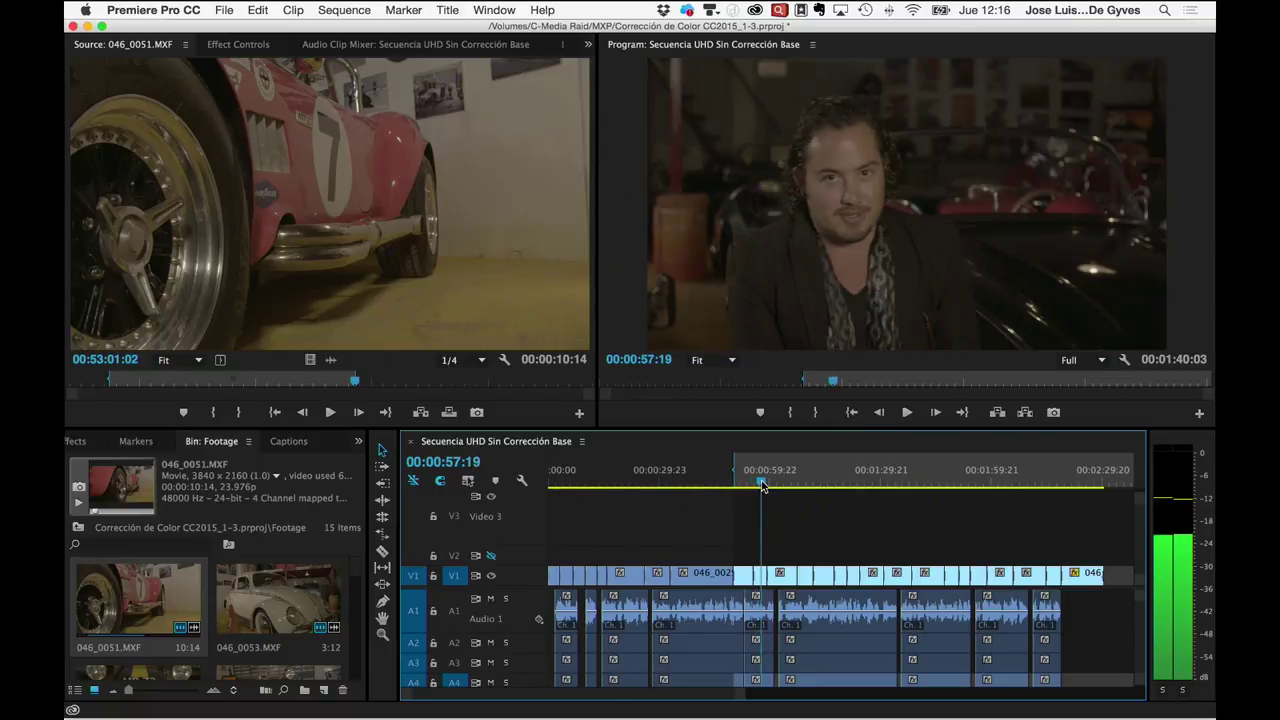
left_click_drag(773, 485, 734, 481)
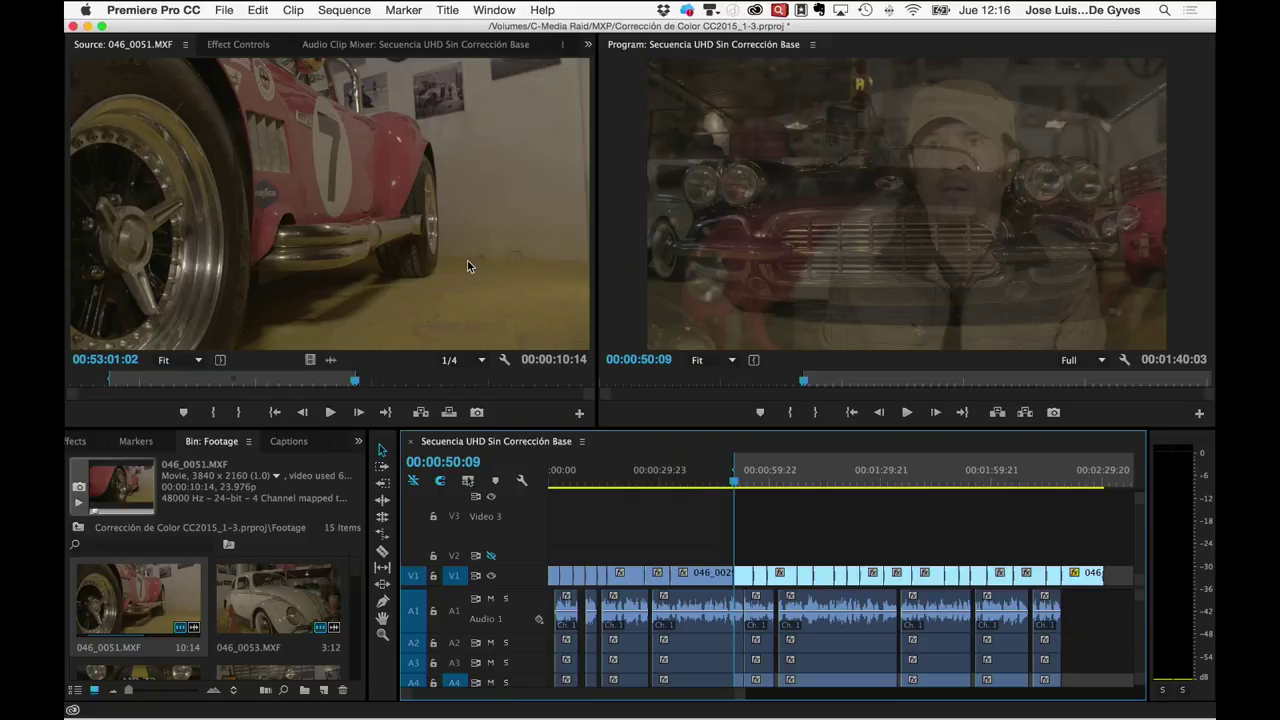
key("Down")
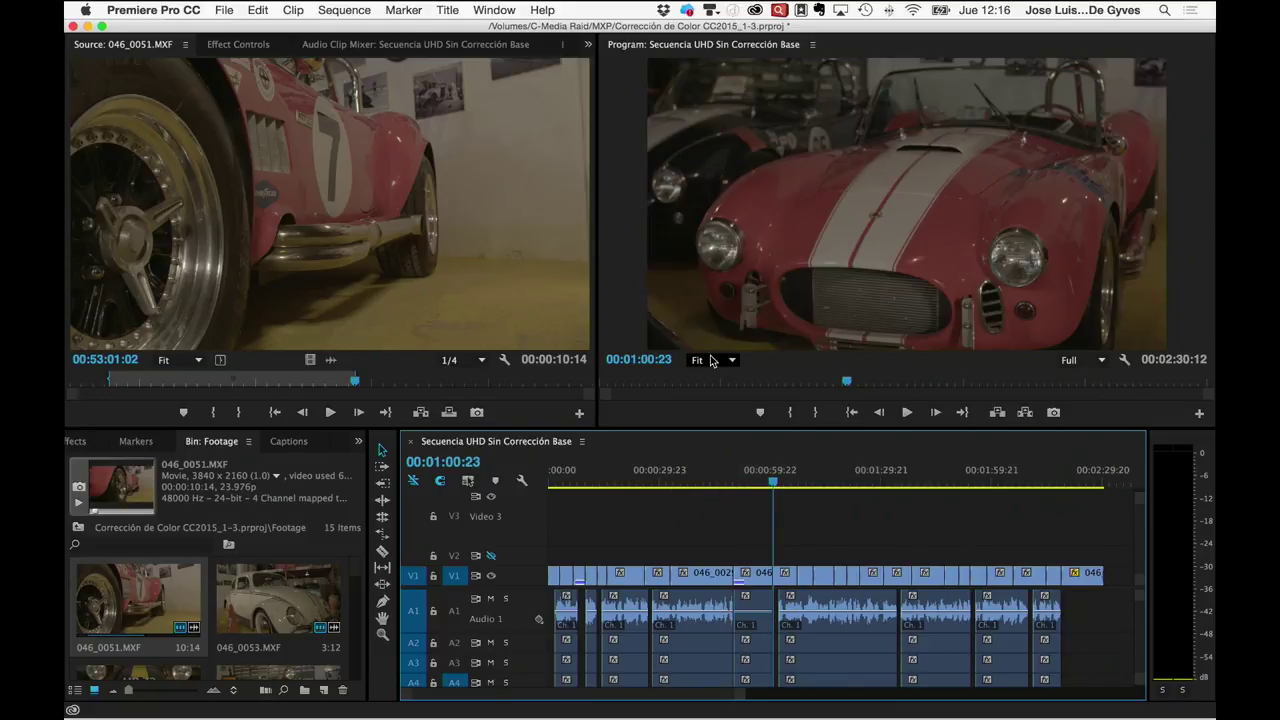
left_click_drag(773, 481, 762, 485)
key("Up")
key("i")
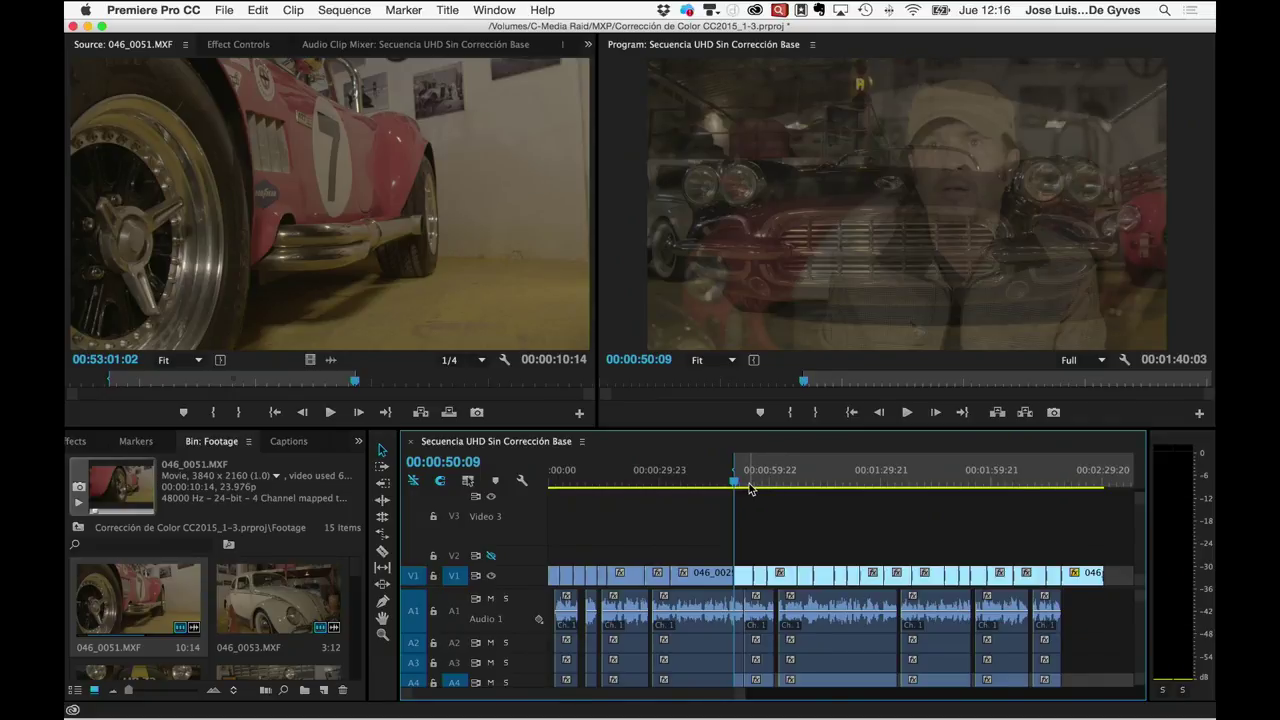
Clear the sequence In point, mark an Out at 00:00:55:17, then clear all sequence marks with Alt+X
right_click(750, 488)
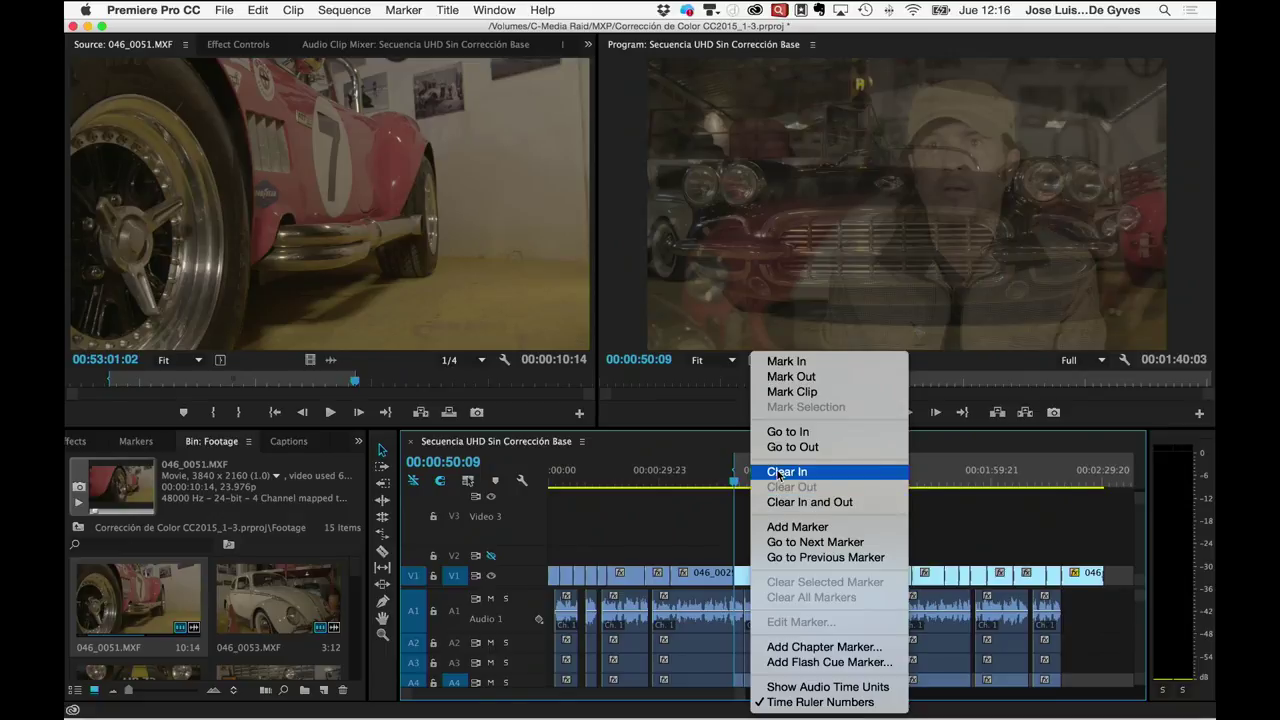
left_click(786, 472)
left_click(738, 484)
left_click_drag(738, 485, 740, 487)
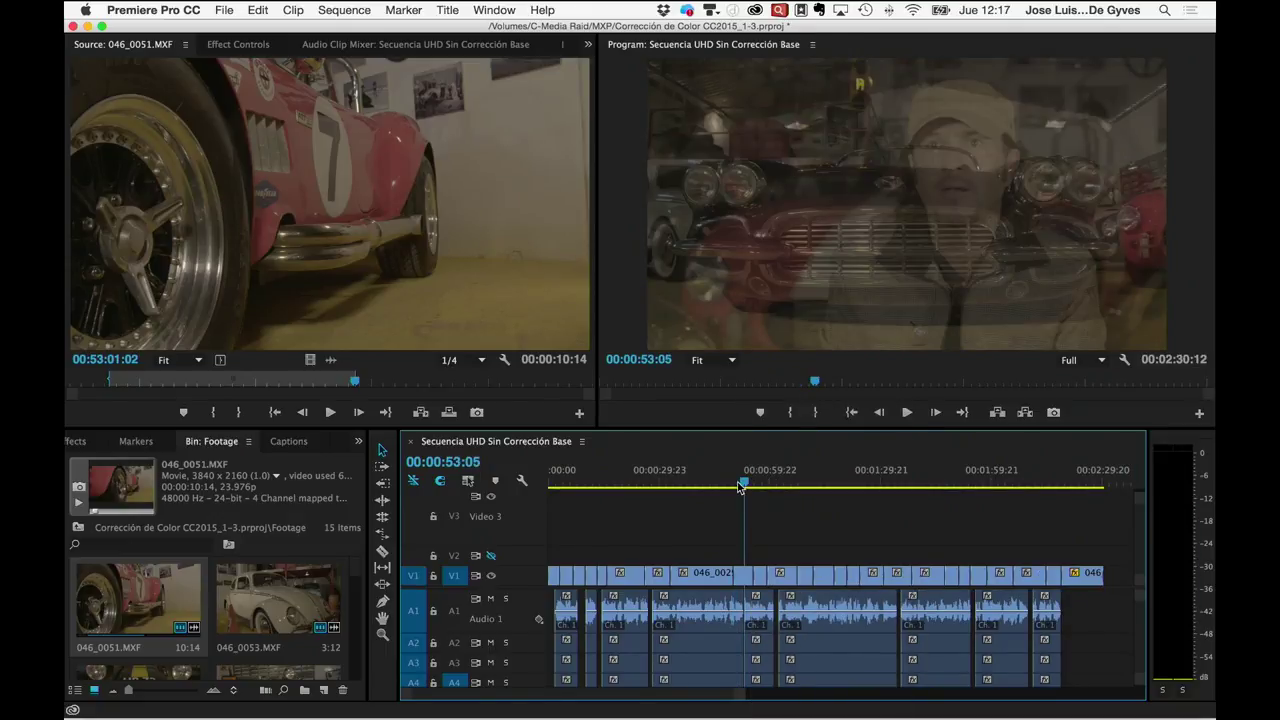
key("Down")
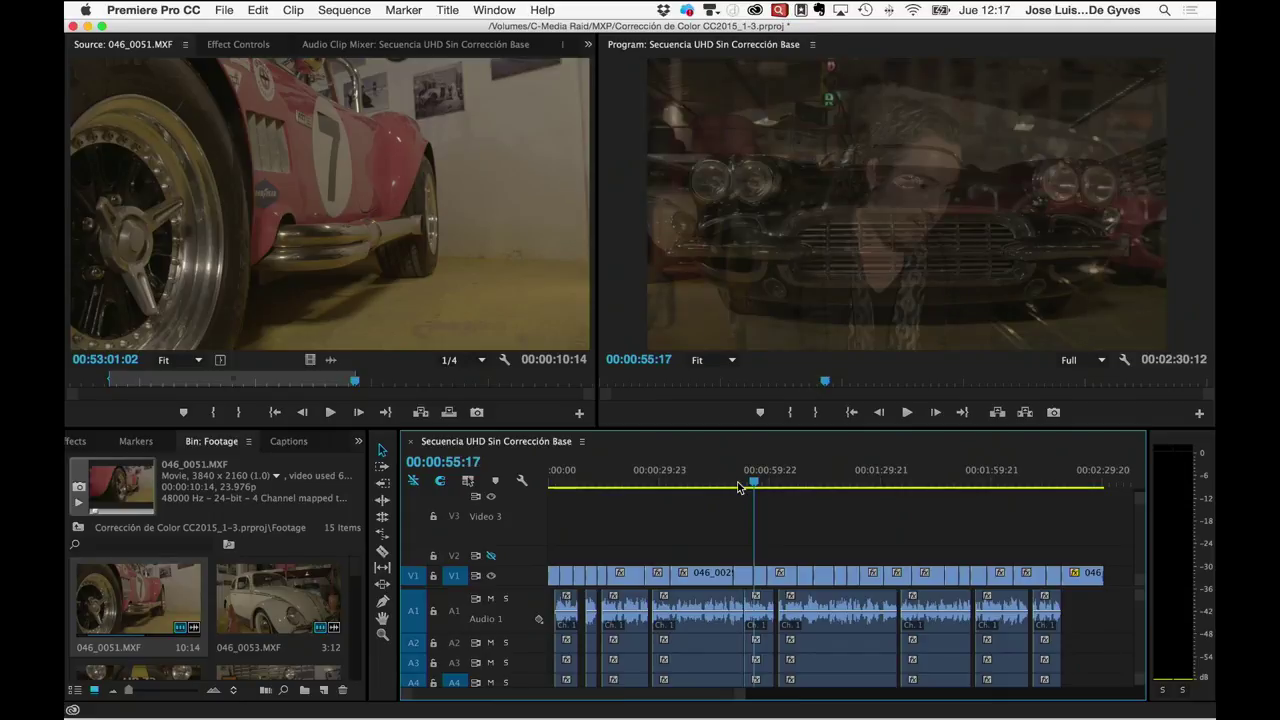
key("o")
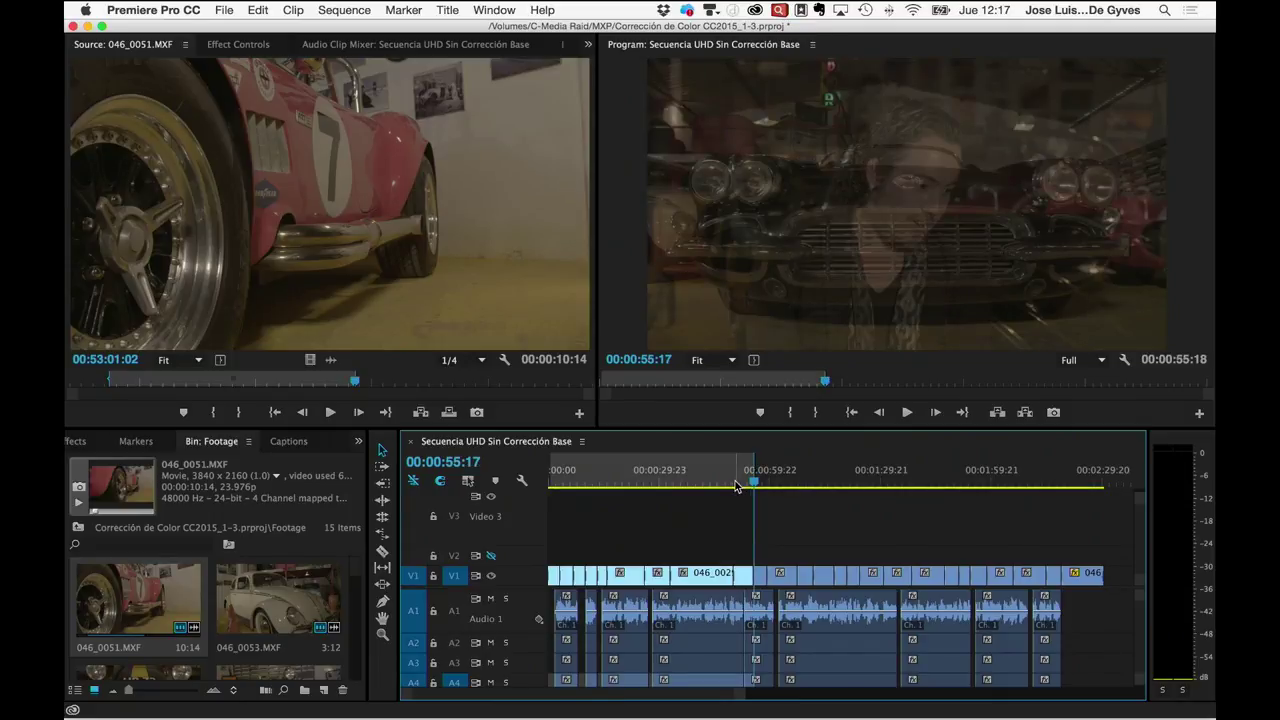
key("alt+x")
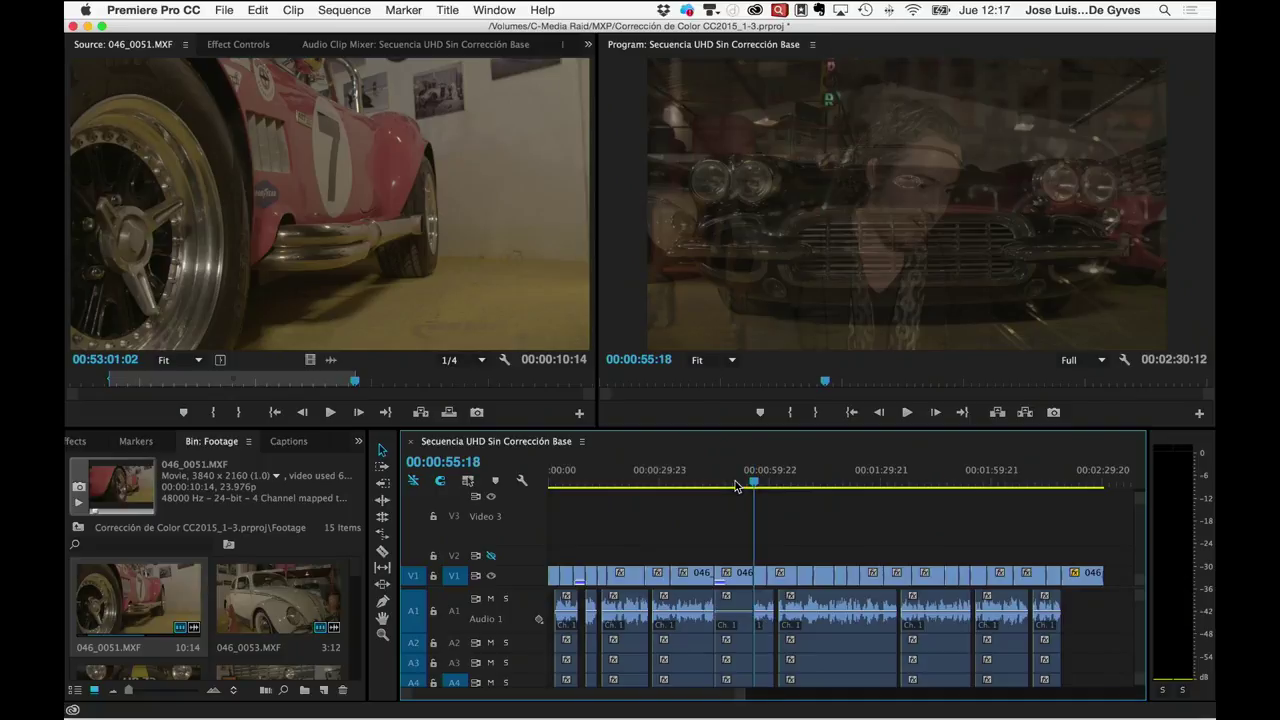
key("Right")
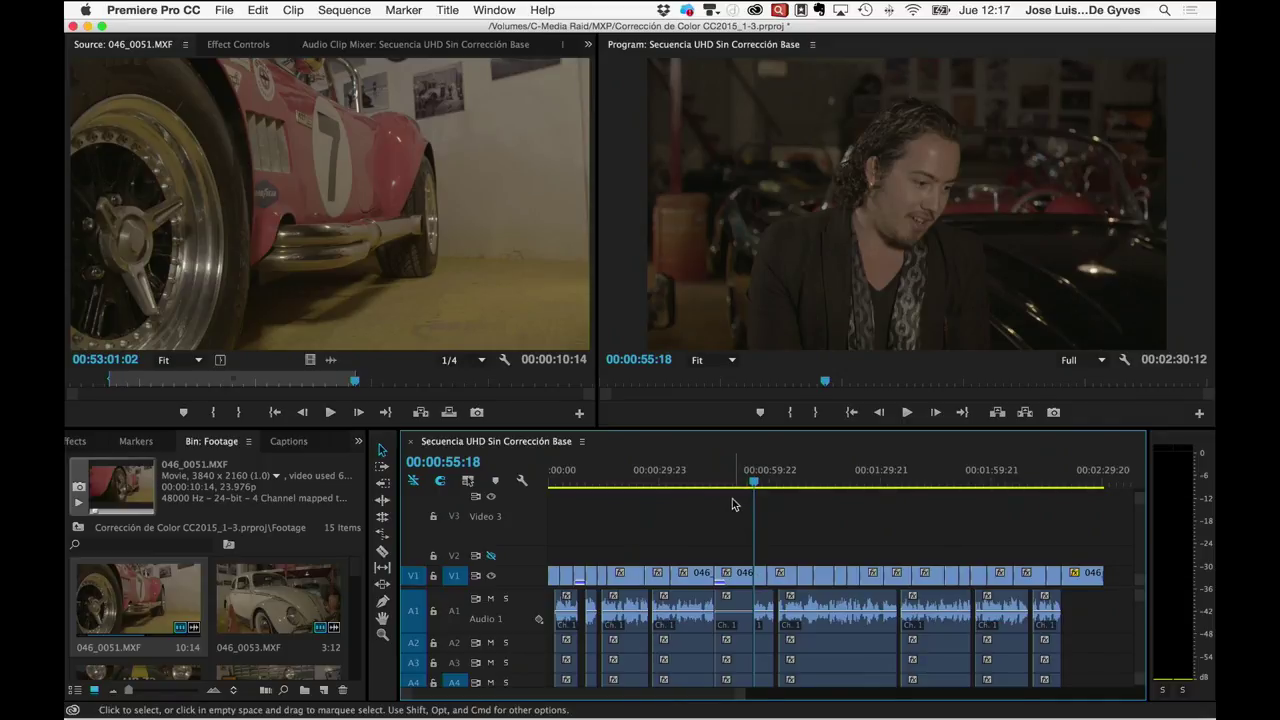
Mark the sequence Out point at 00:00:55:17, undoing a stray mark and rechecking the edit points
mouse_move(755, 484)
left_mouse_down()
mouse_move(716, 488)
mouse_move(740, 488)
left_mouse_up()
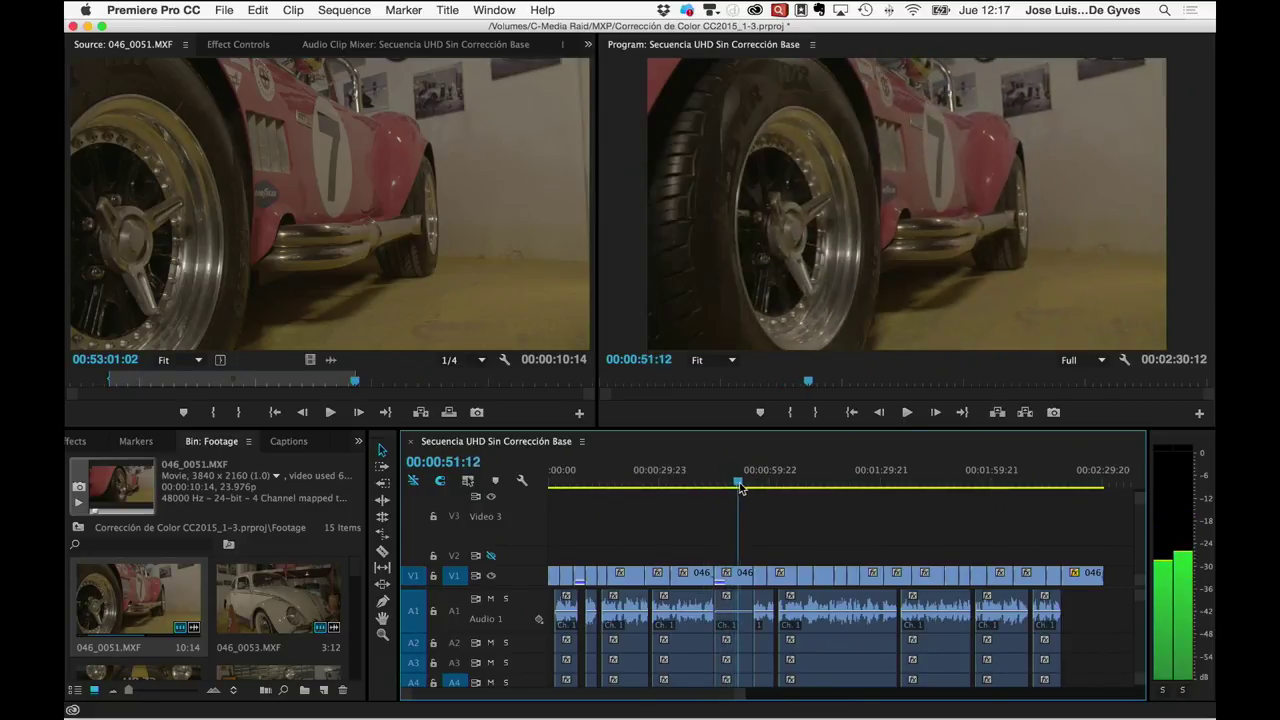
left_click_drag(740, 488, 752, 486)
key("o")
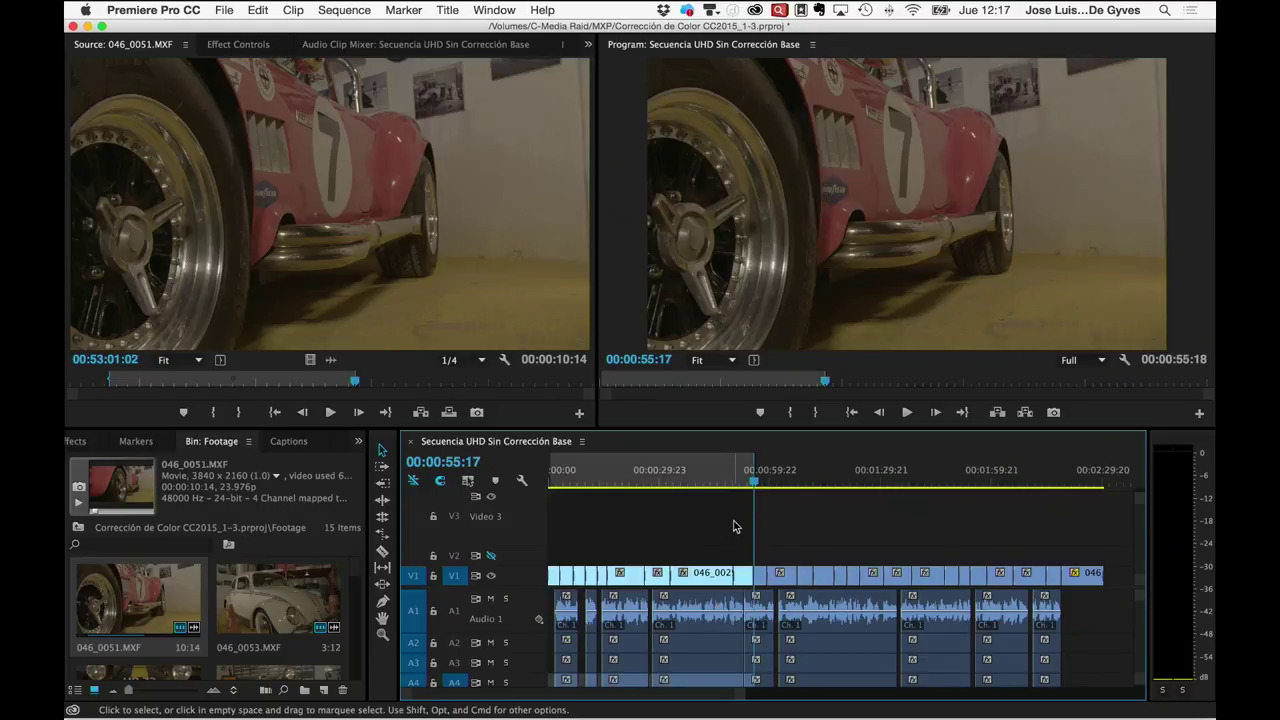
key("super+d")
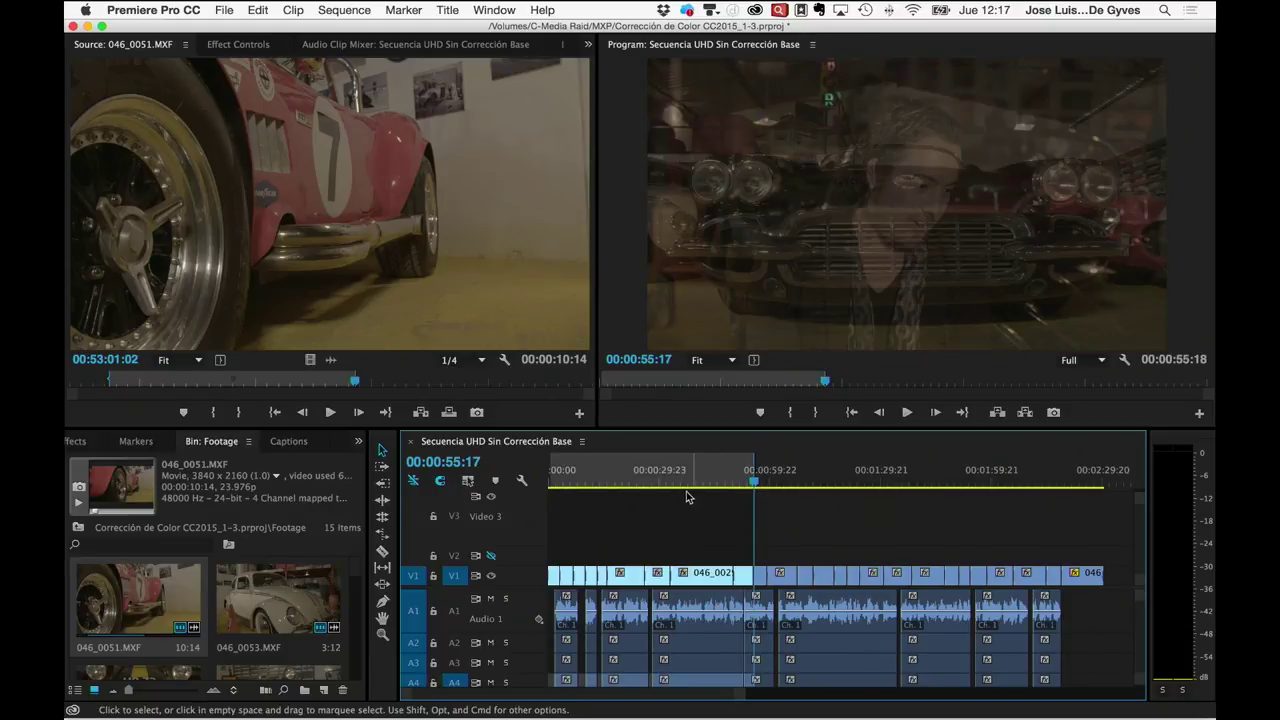
key("super+z")
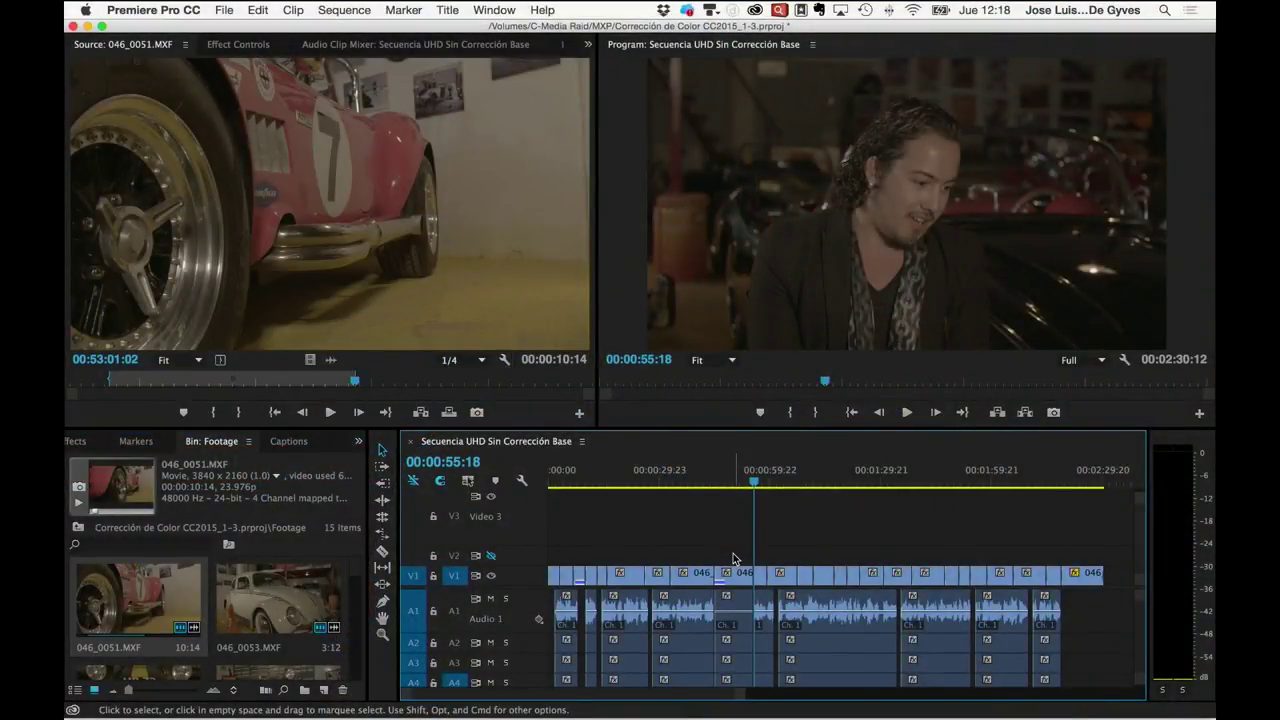
key("Up")
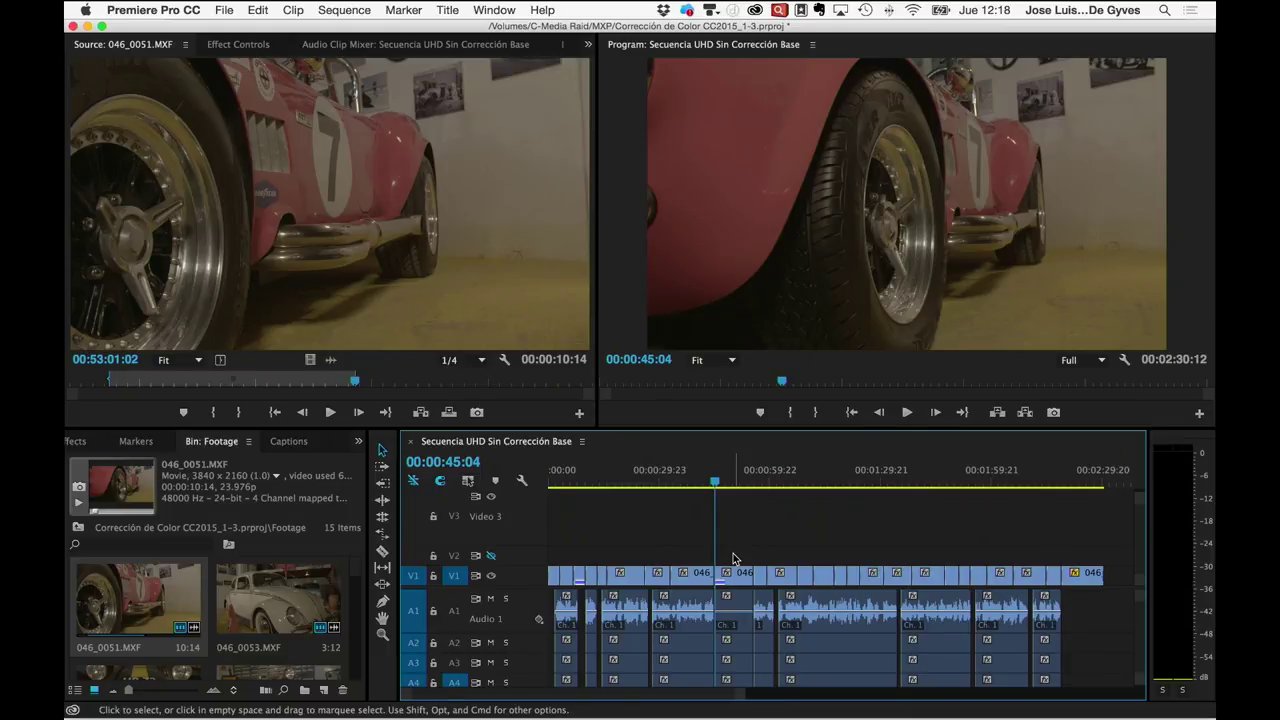
key("Down")
key("o")
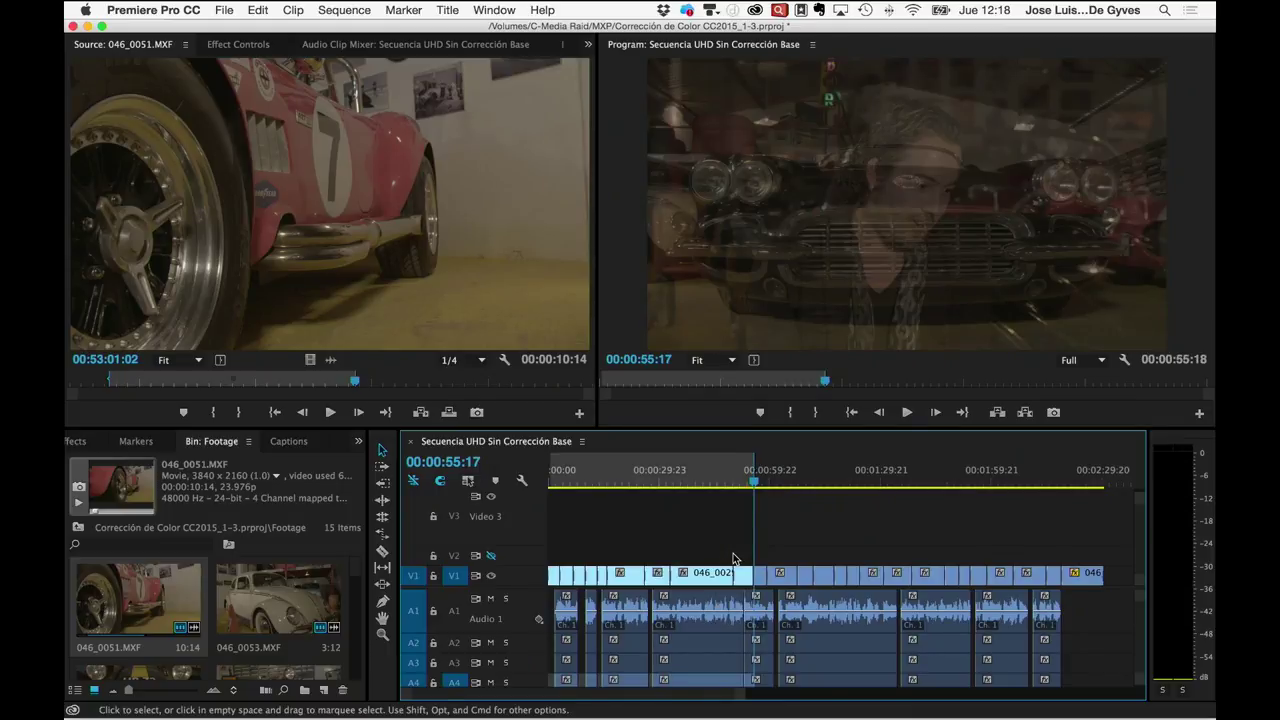
Clear old sequence marks and mark a new 00:00:05:09 range from 00:00:50:09 to 00:00:55:17
right_click(717, 470)
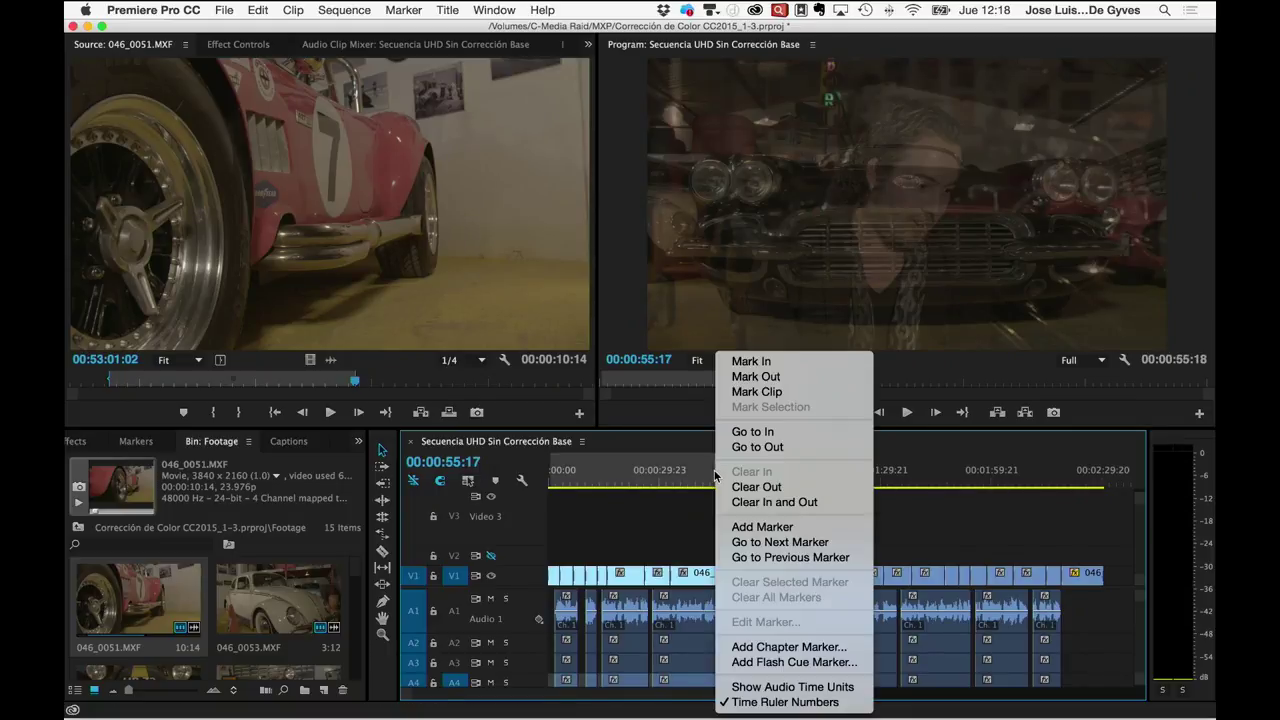
left_click(765, 502)
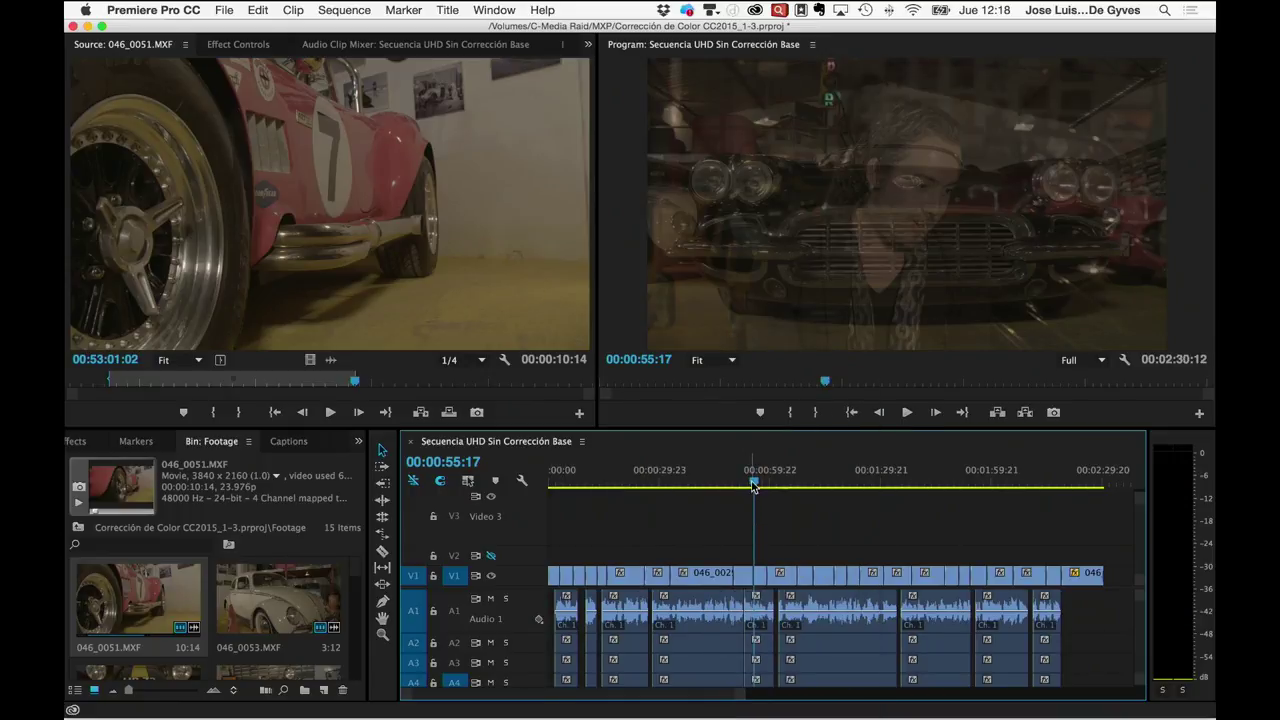
key("j")
key("j")
key("j")
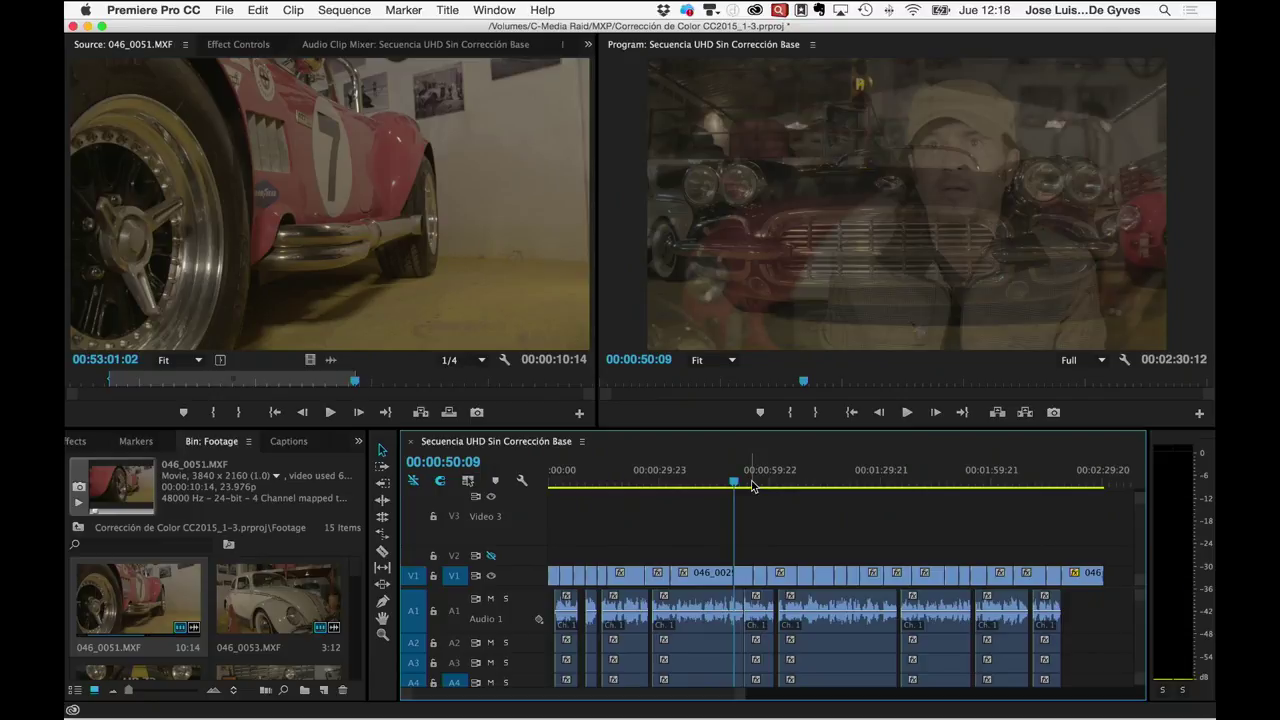
key("i")
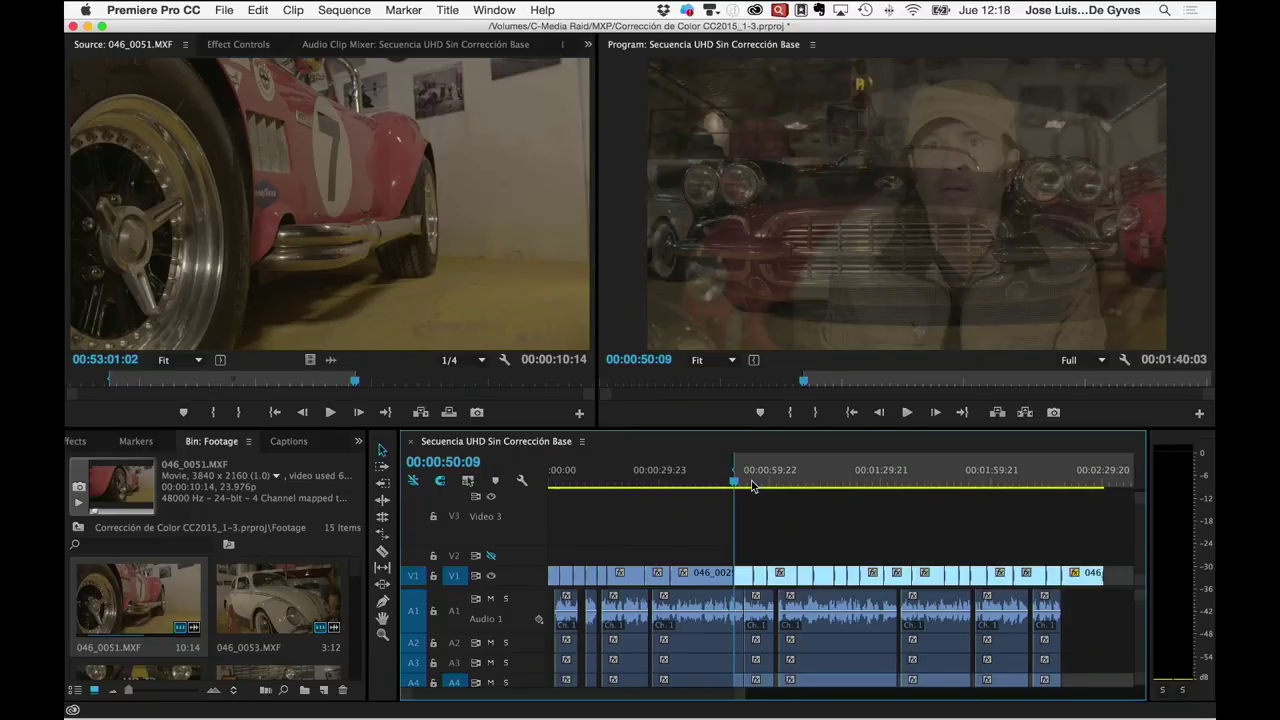
left_click(752, 486)
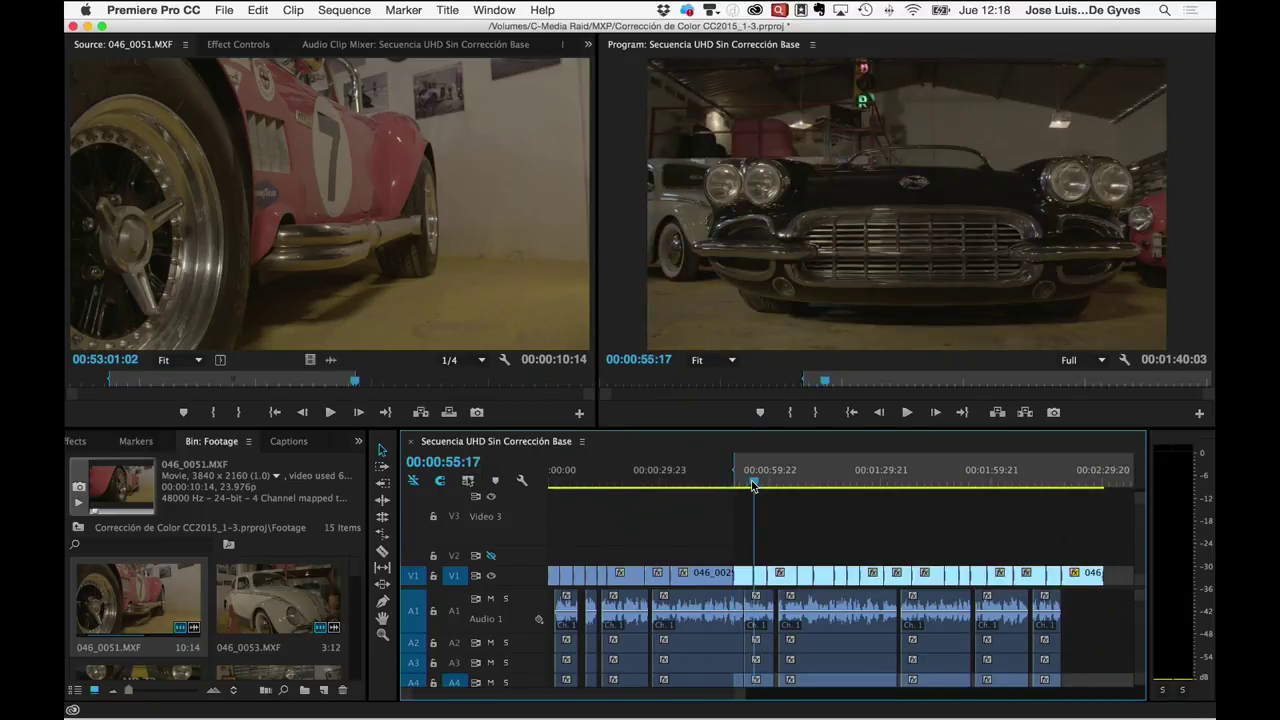
key("o")
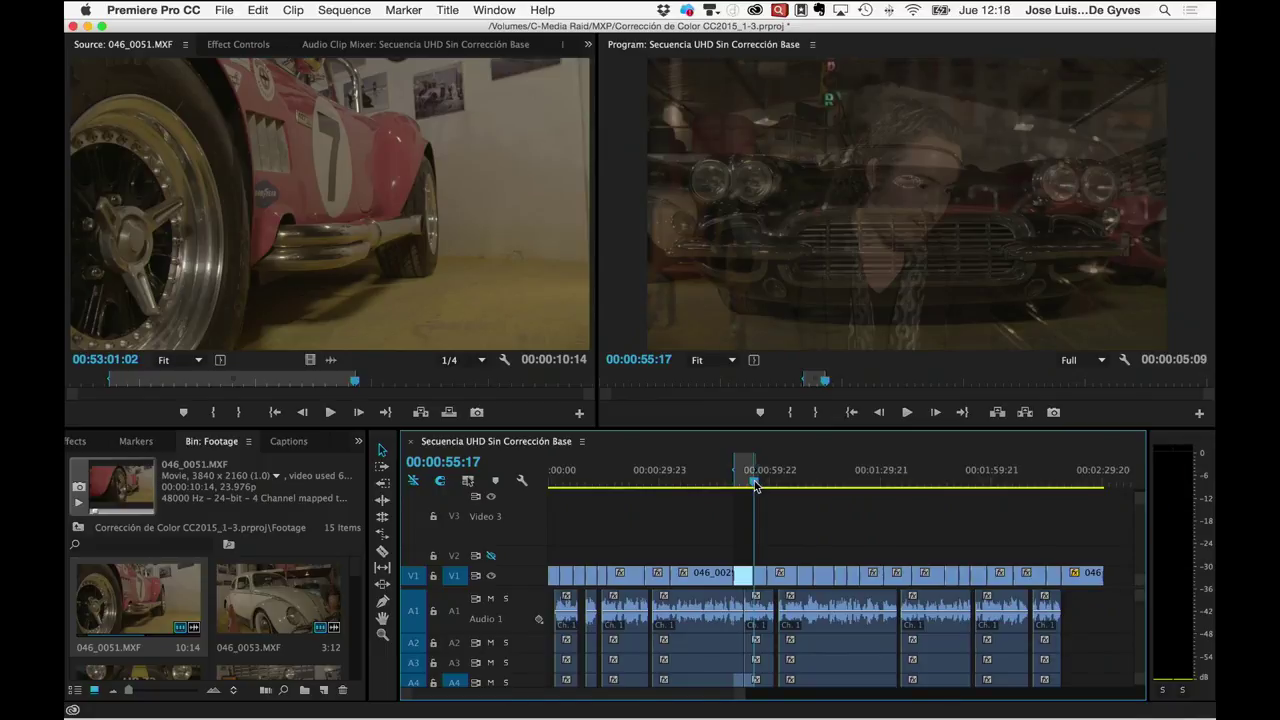
left_click(749, 484)
left_click_drag(749, 484, 743, 484)
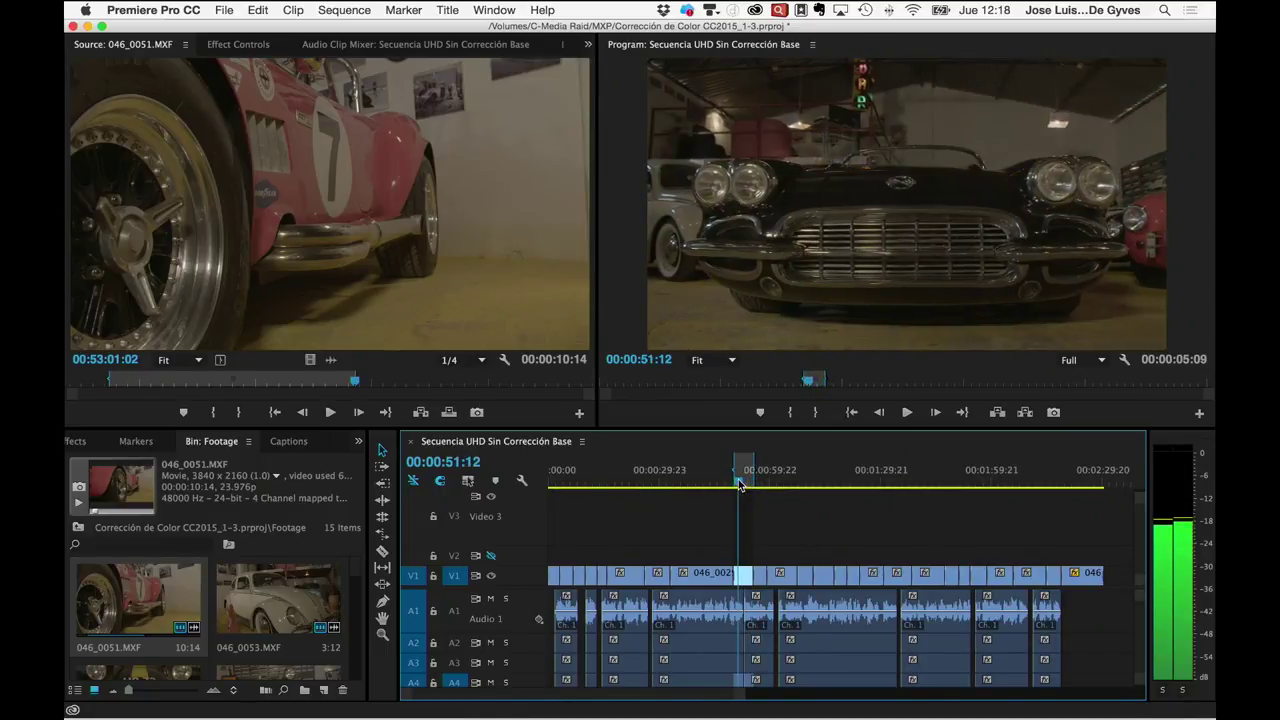
left_click(192, 383)
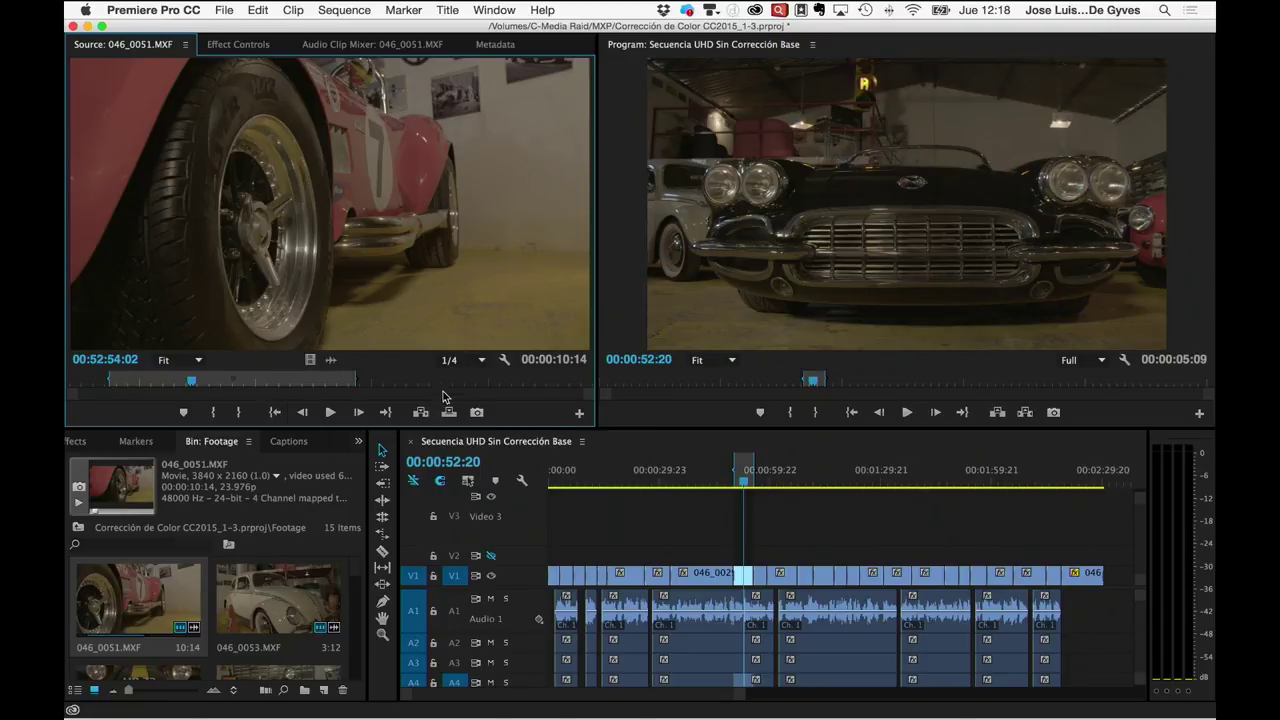
Overwrite the red car clip into the marked sequence gap, triggering the Fit Clip dialog
left_click(518, 451)
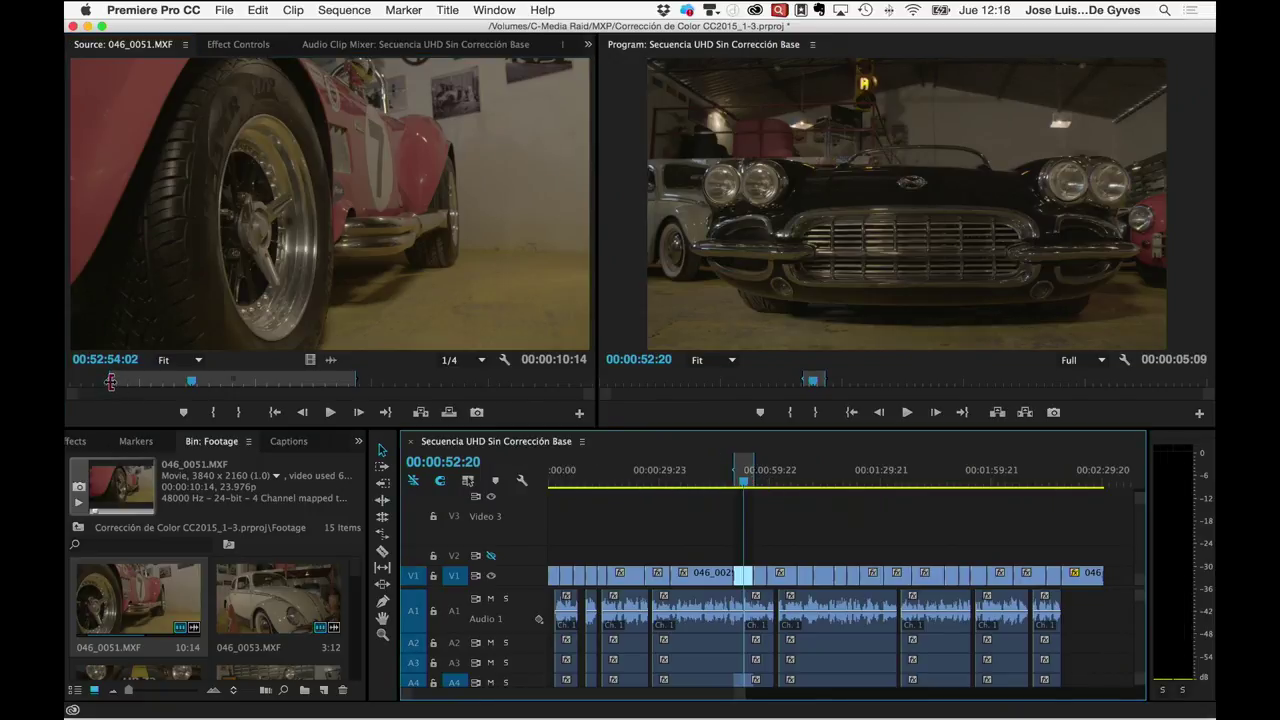
left_click(420, 408)
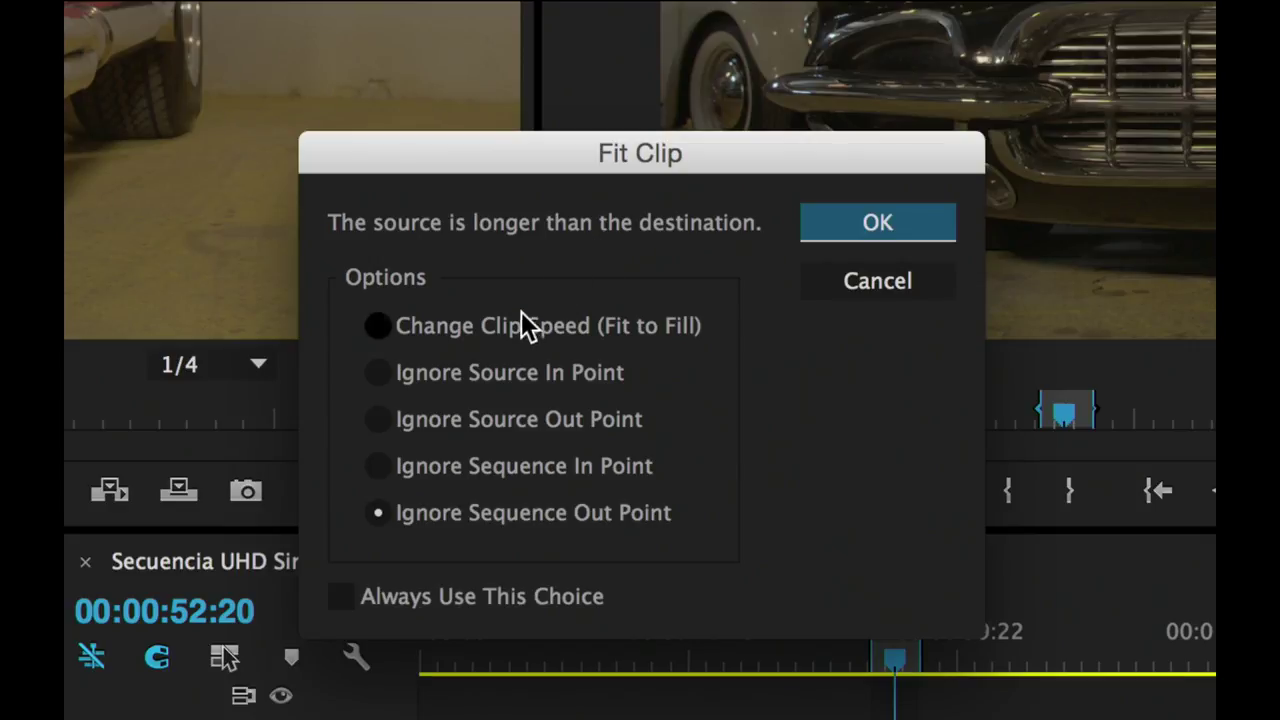
Cycle through Change Clip Speed, Ignore Source In, Ignore Source Out and Ignore Sequence In, ending on Ignore Source Out Point
left_click(435, 332)
left_click(380, 326)
left_click(380, 372)
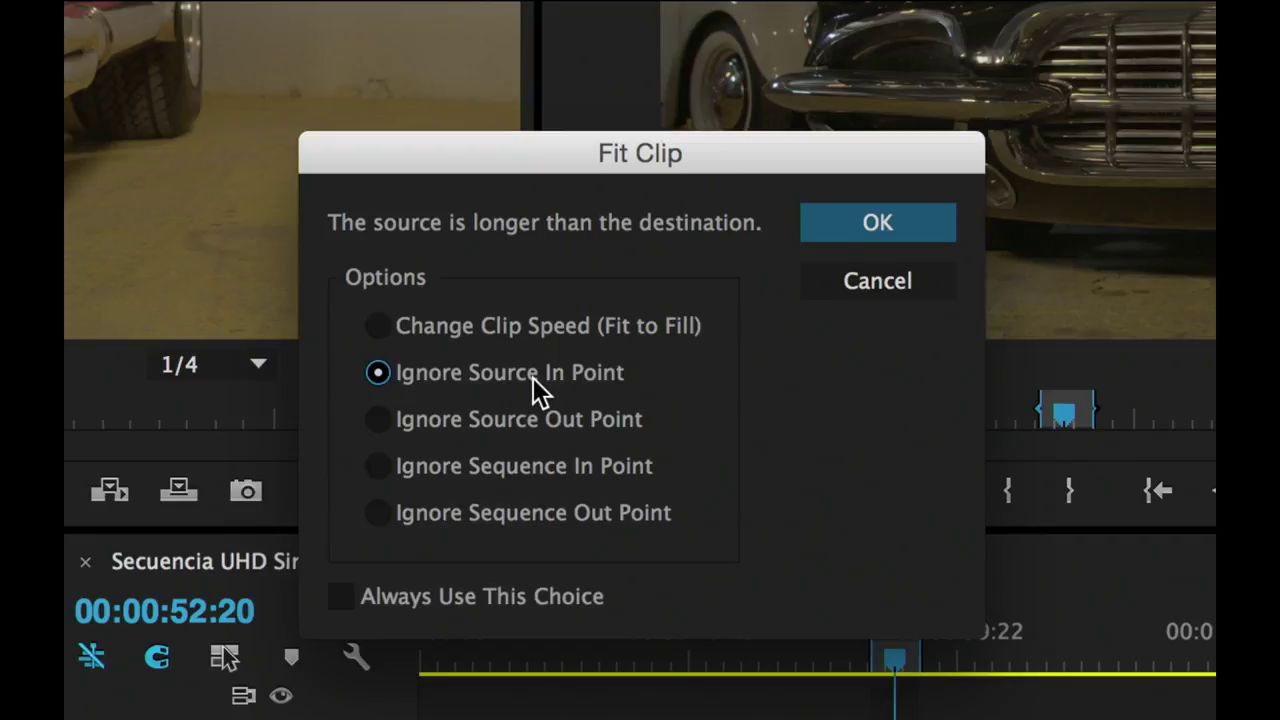
left_click(380, 420)
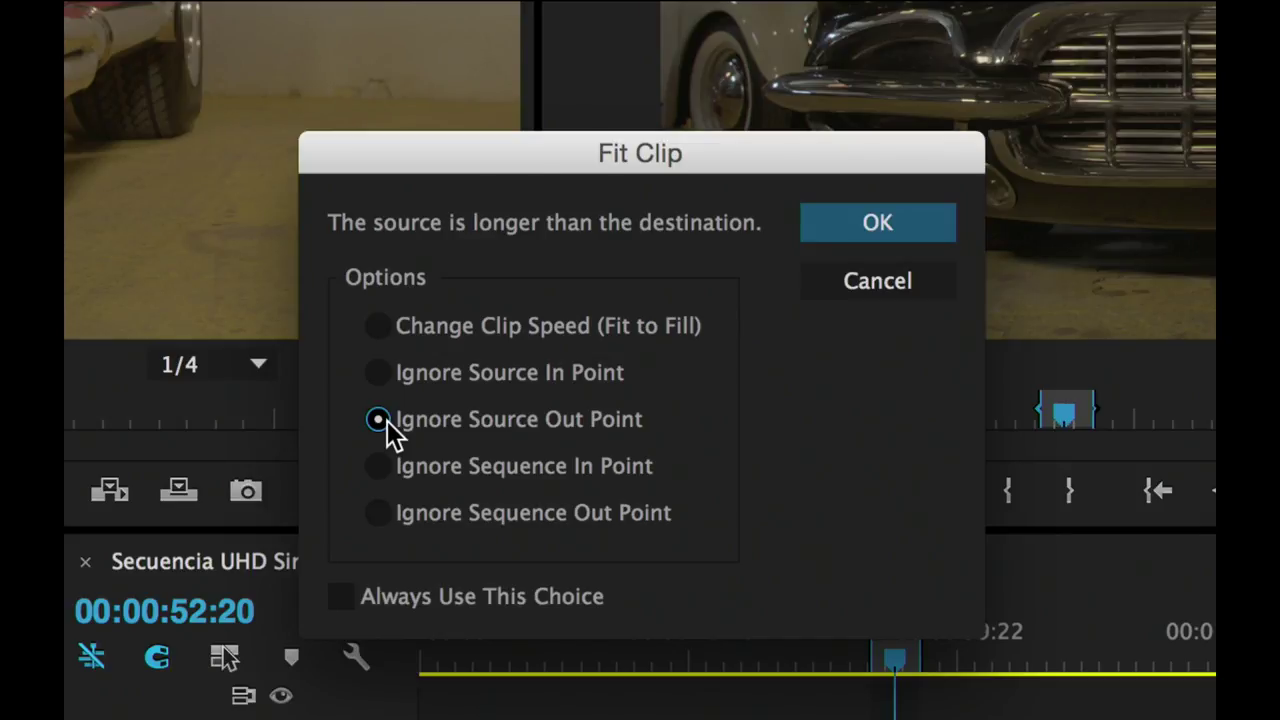
left_click(379, 467)
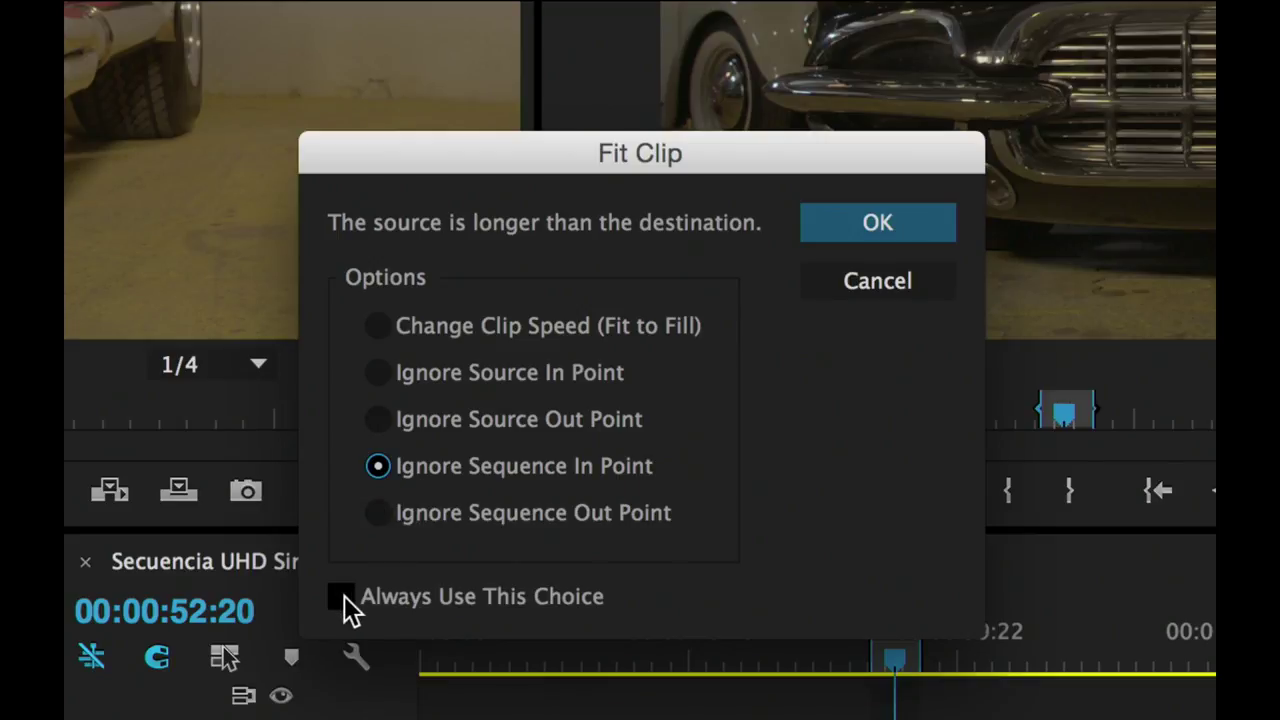
left_click(379, 419)
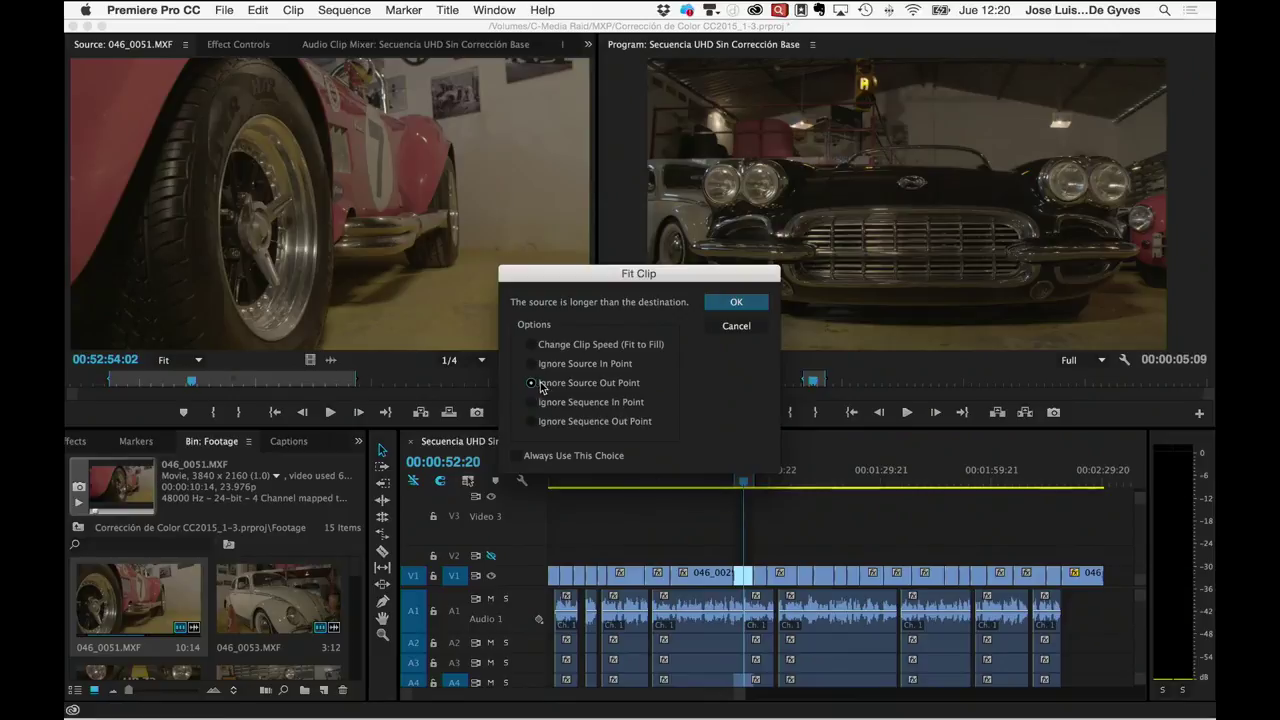
Confirm Ignore Source Out Point, play back the fitted red car shot, then undo to restore the empty gap
left_click(733, 308)
left_click(730, 306)
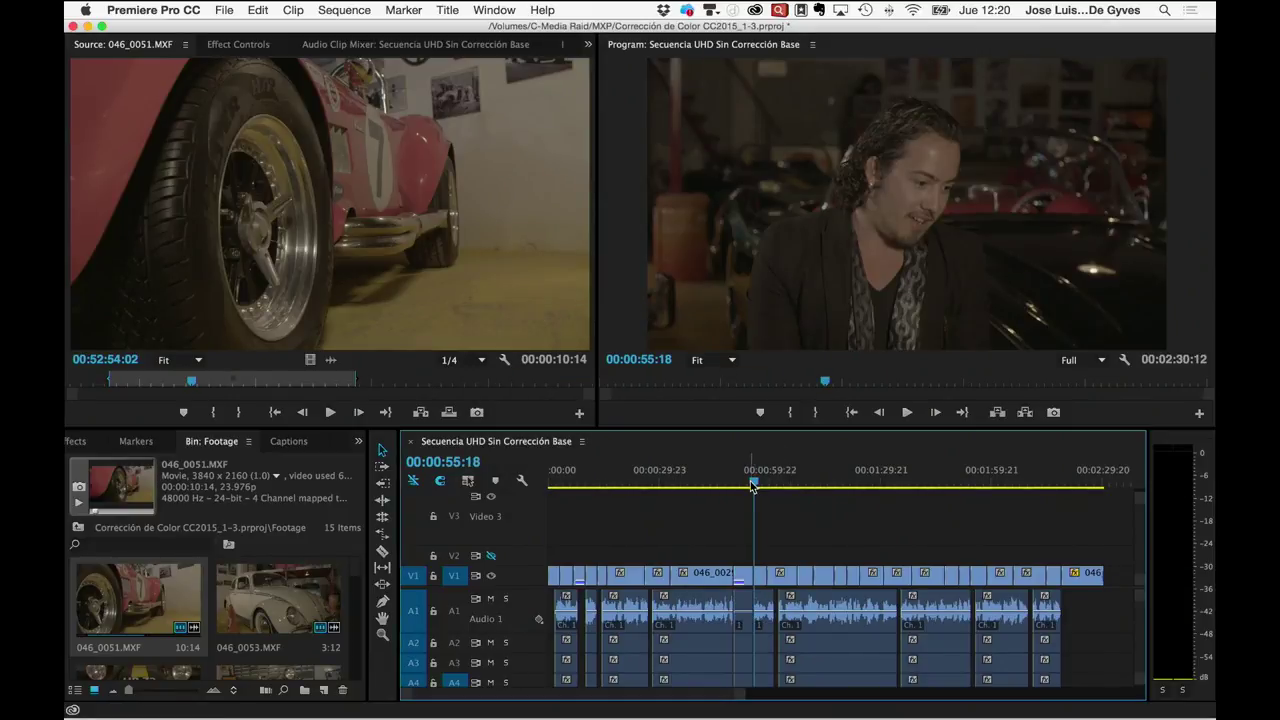
left_click_drag(753, 487, 727, 486)
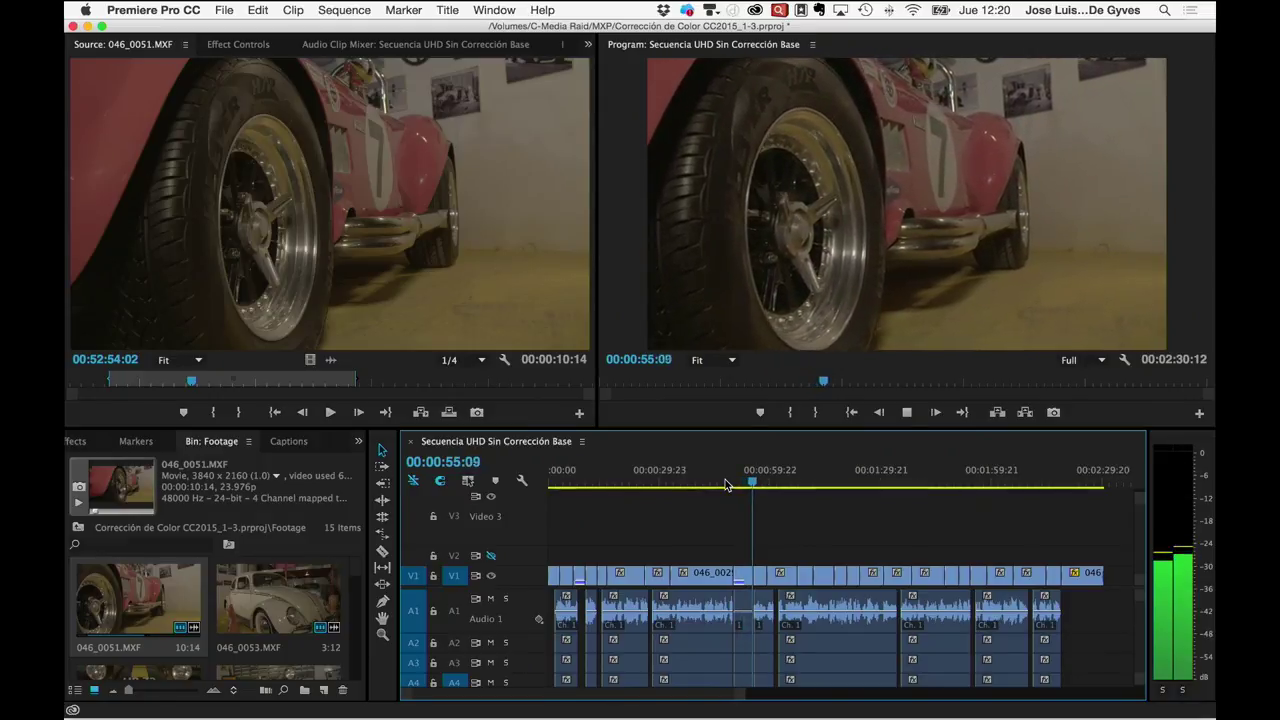
key("space")
key("Up")
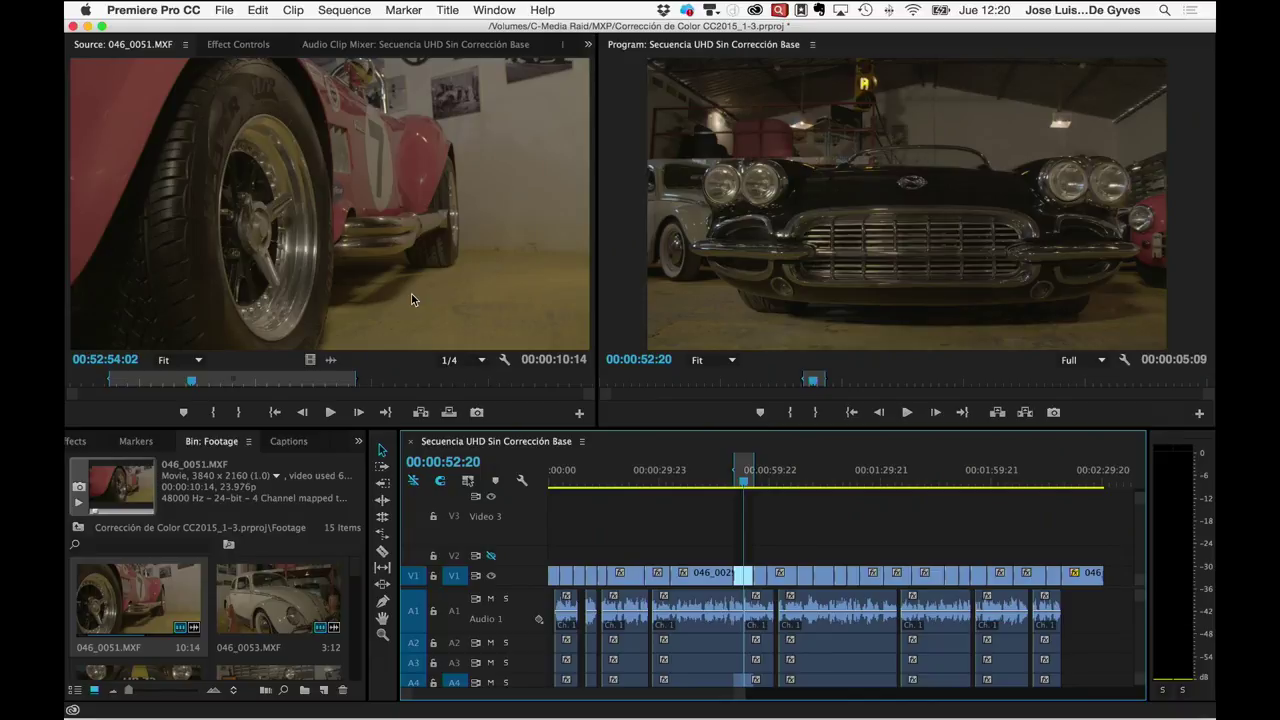
Overwrite the red car clip into the marked gap using a Fit Clip option, then review it
key("period")
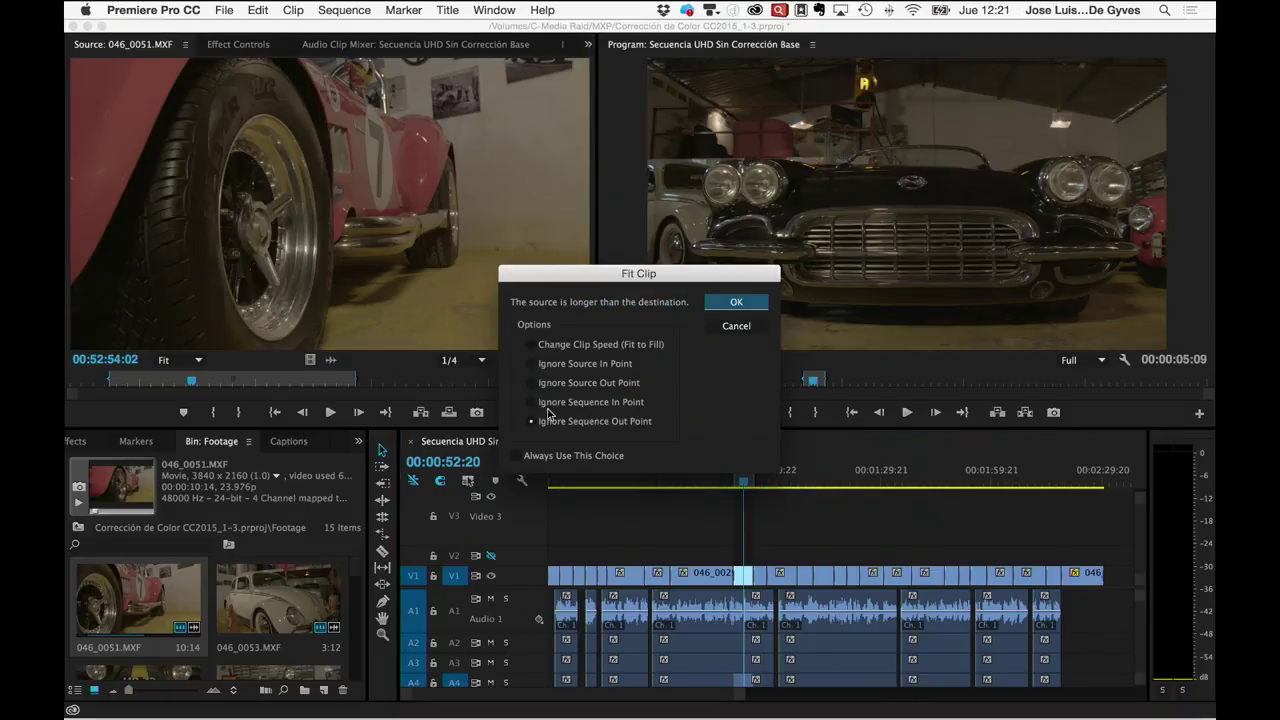
left_click(531, 345)
left_click(736, 302)
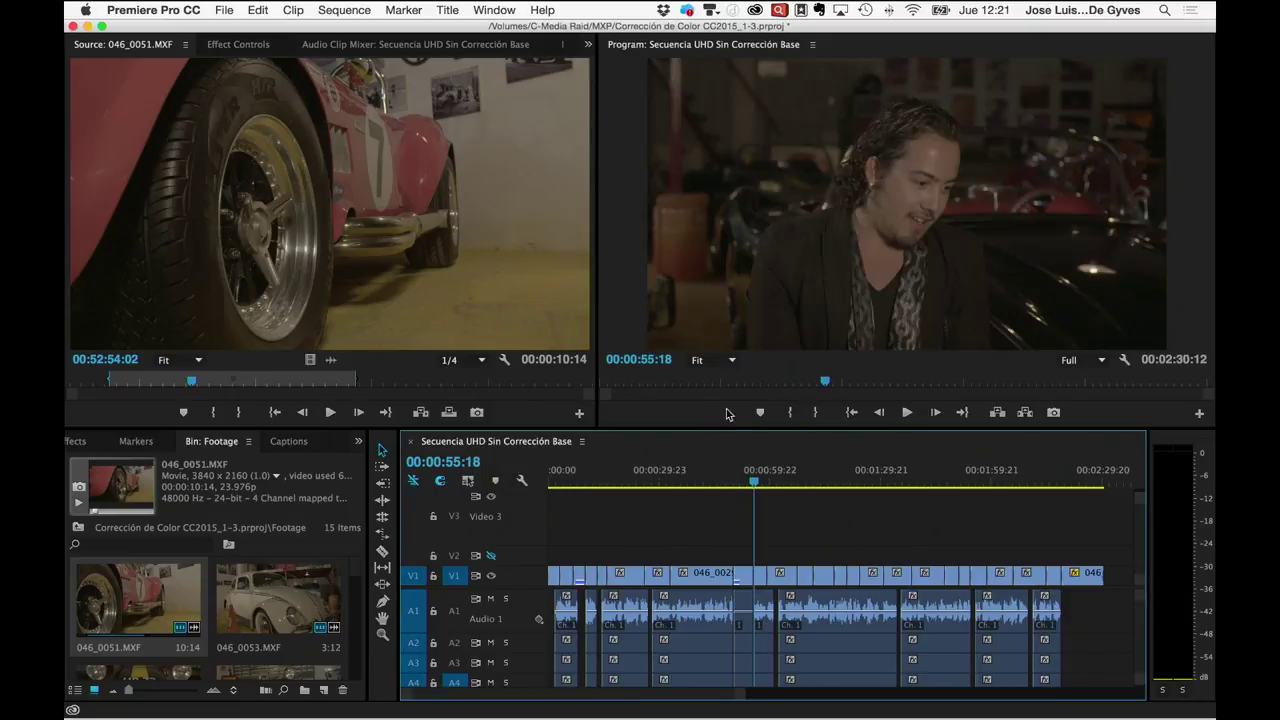
left_click(731, 482)
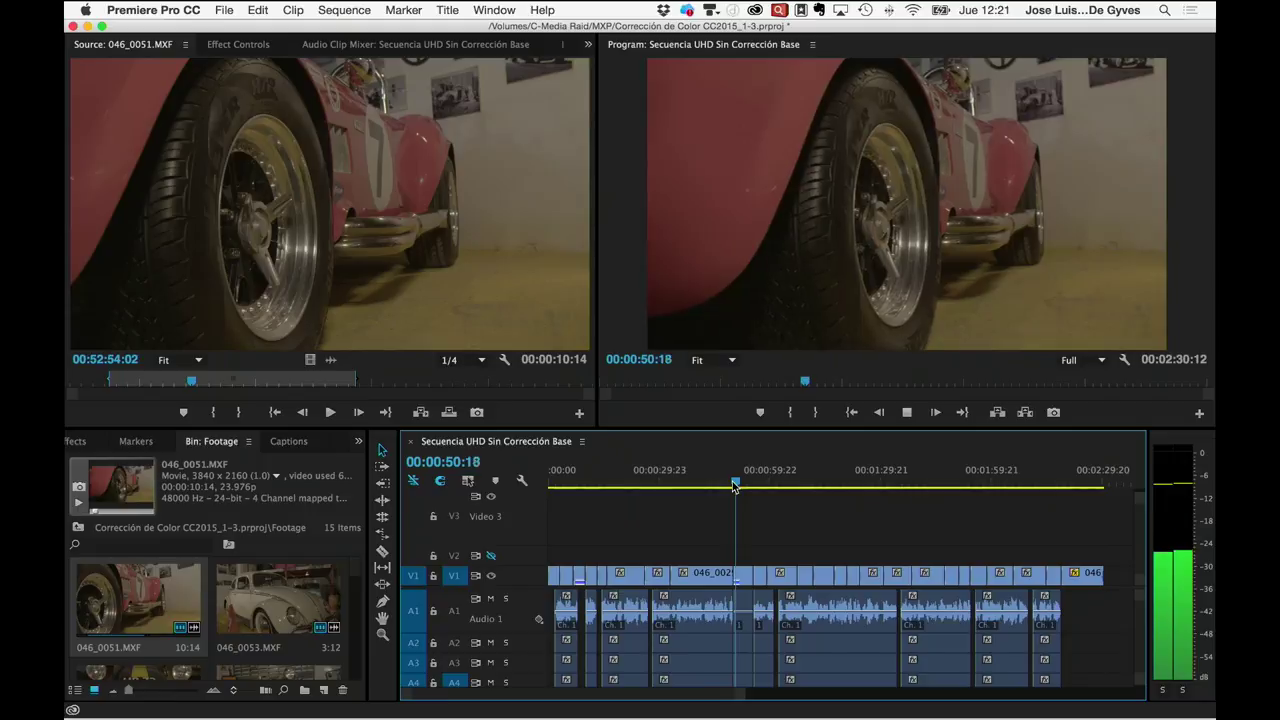
key("space")
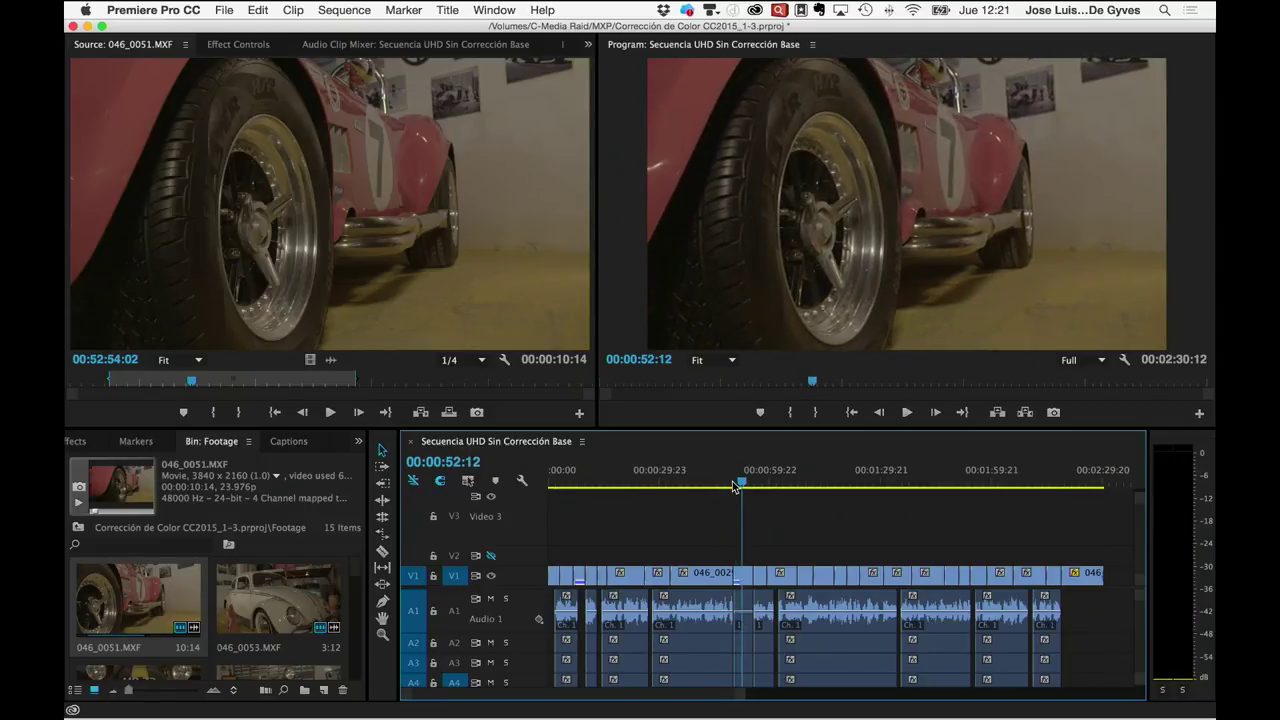
Undo, then overwrite the red car clip again with Ignore Sequence Out Point and scrub through it
key("x")
left_click(741, 482)
key("period")
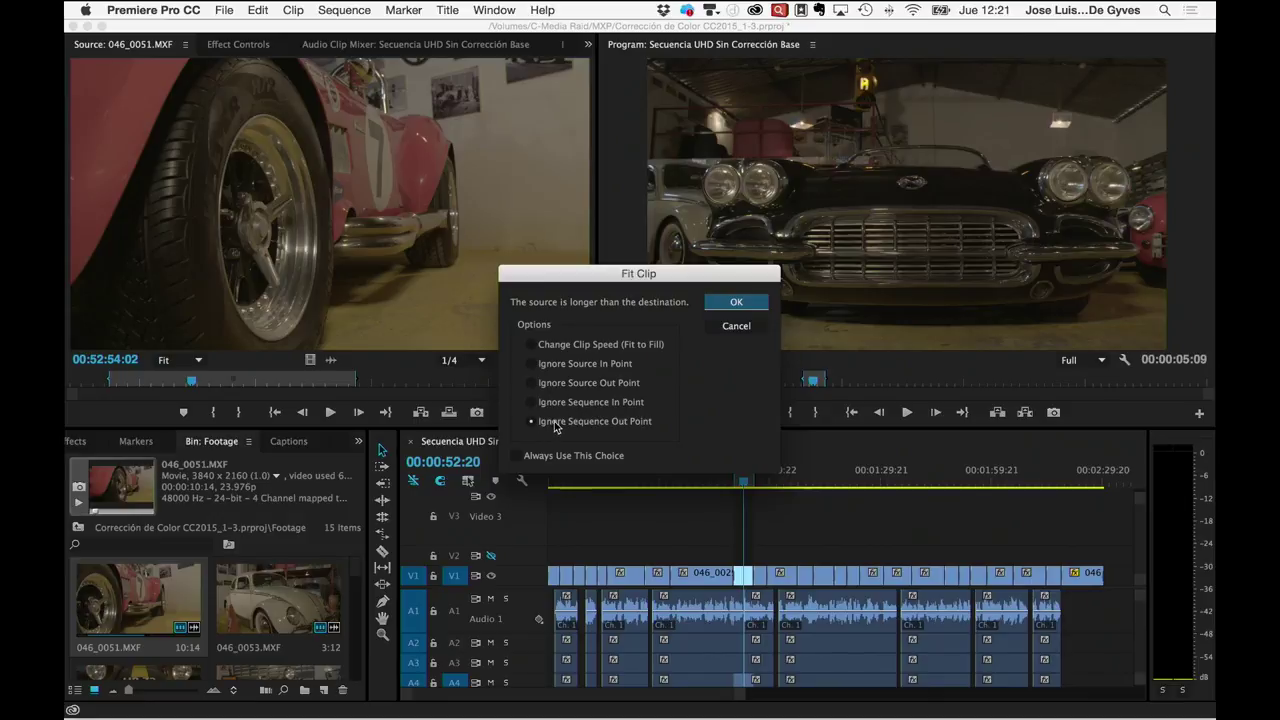
left_click(740, 305)
left_click(740, 303)
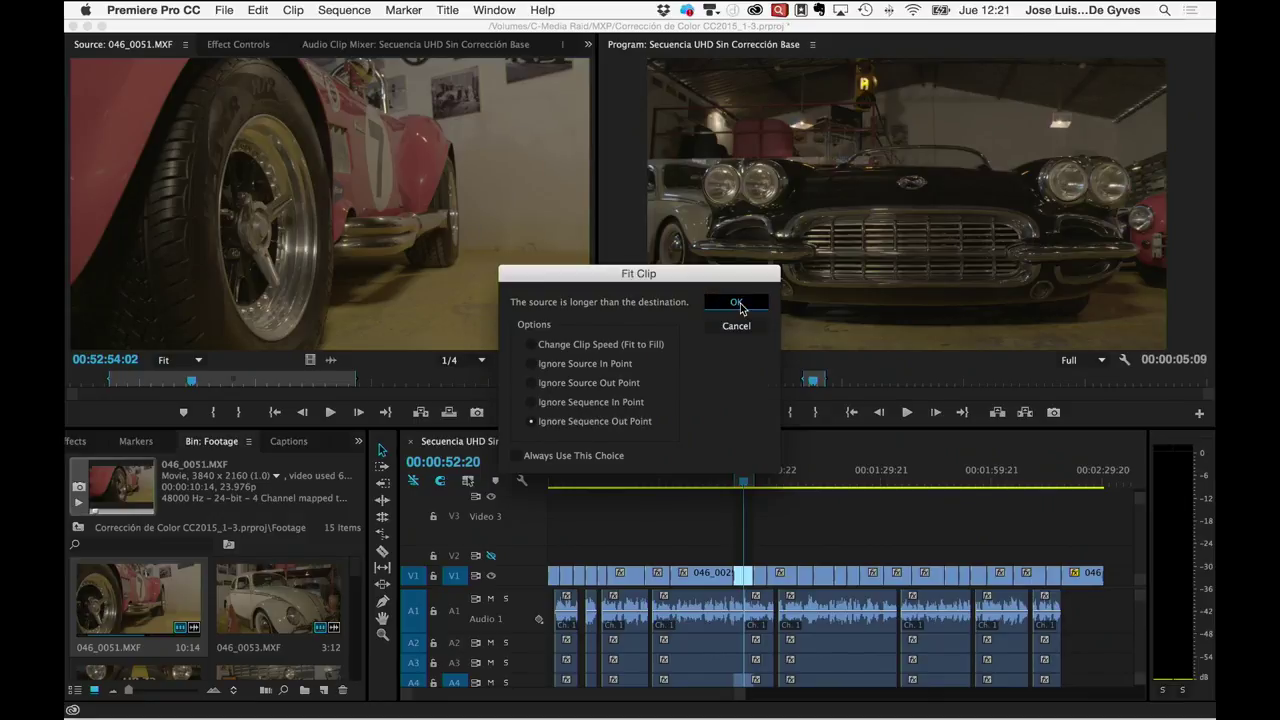
left_click_drag(743, 482, 765, 490)
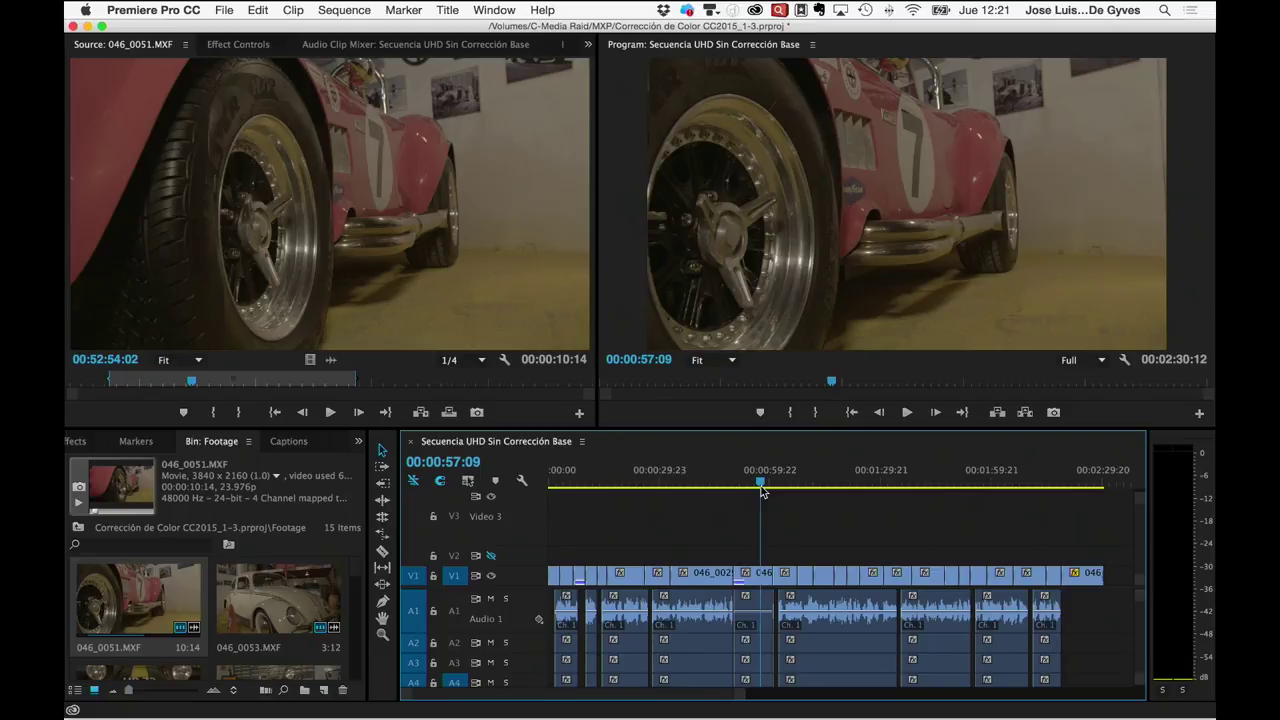
Undo the red car overwrite, emptying the 00:00:05:09 gap on V1
key("Up")
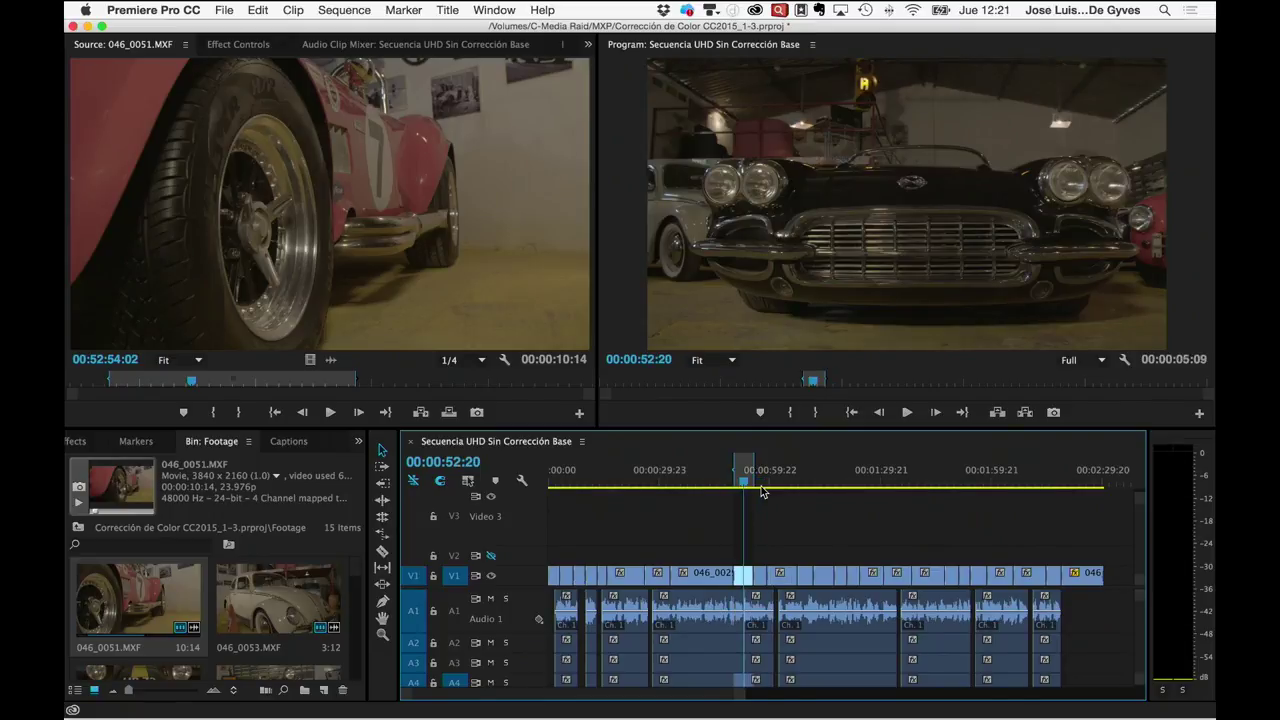